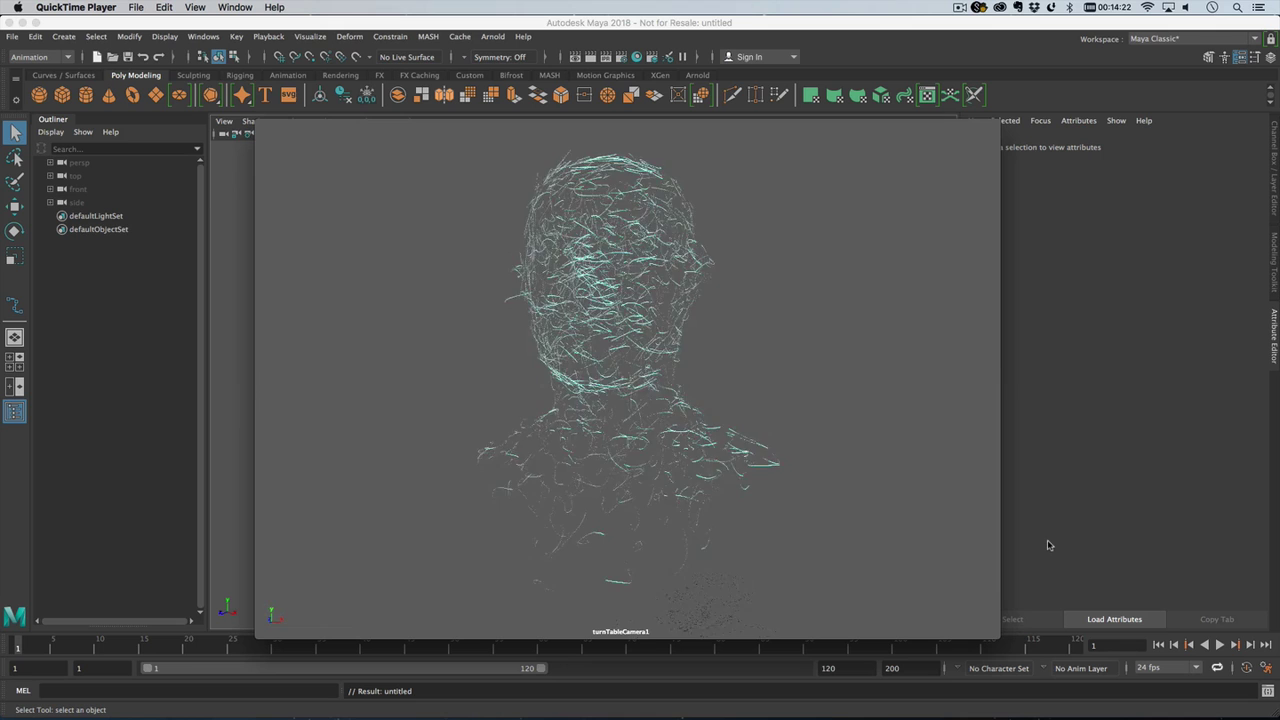
# Step: Close the reference movie and import the BasicHead model from the Bipeds sculpting base meshes into the Maya scene
pyautogui.moveTo(877, 222)
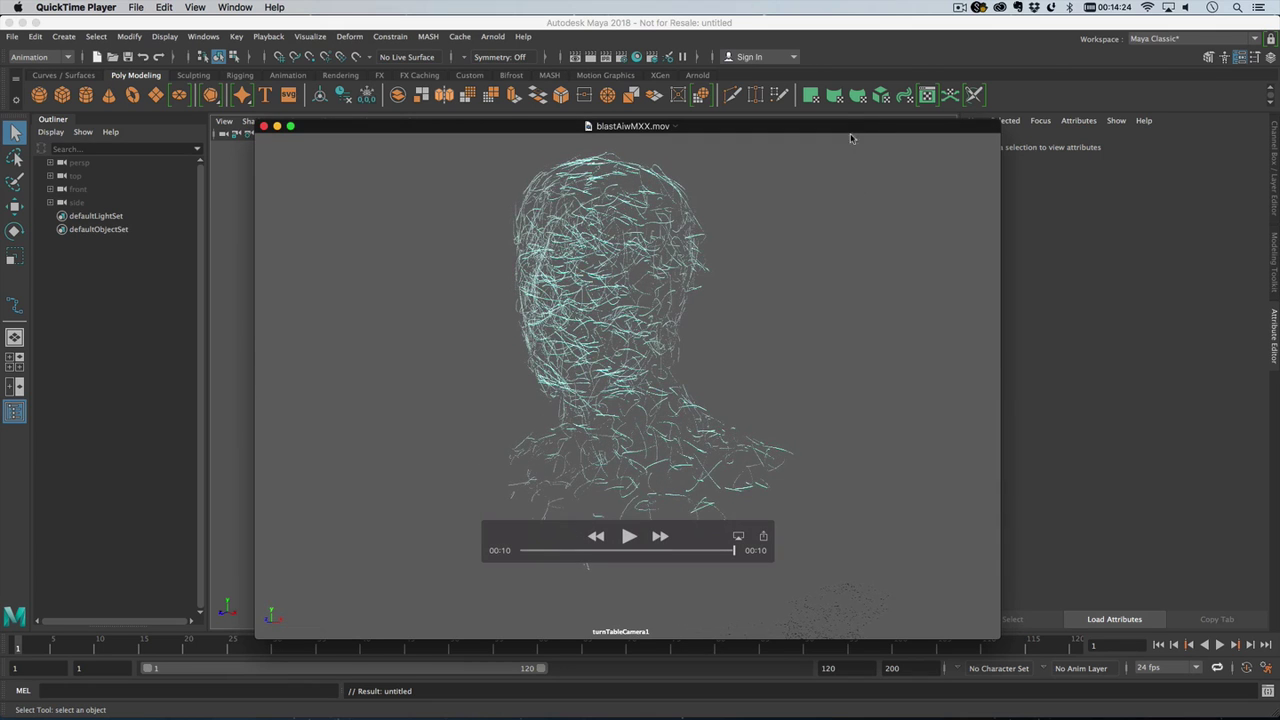
pyautogui.press('super+w')
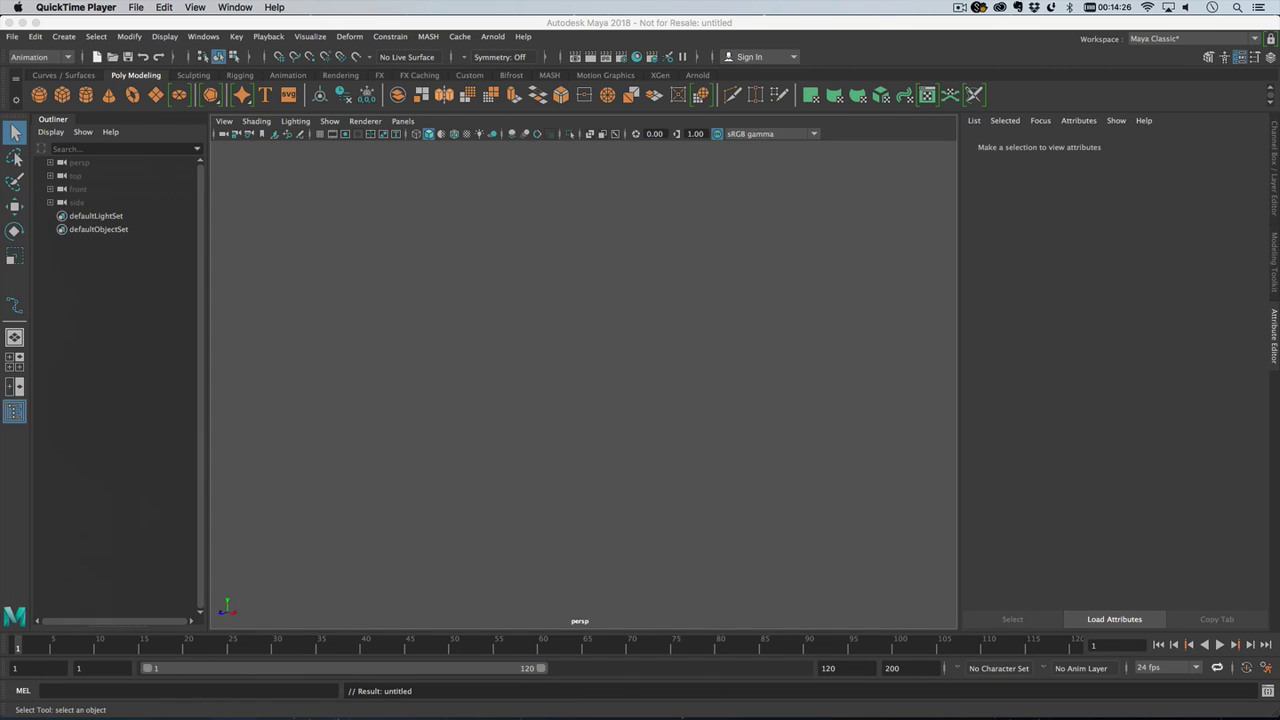
pyautogui.click(446, 231)
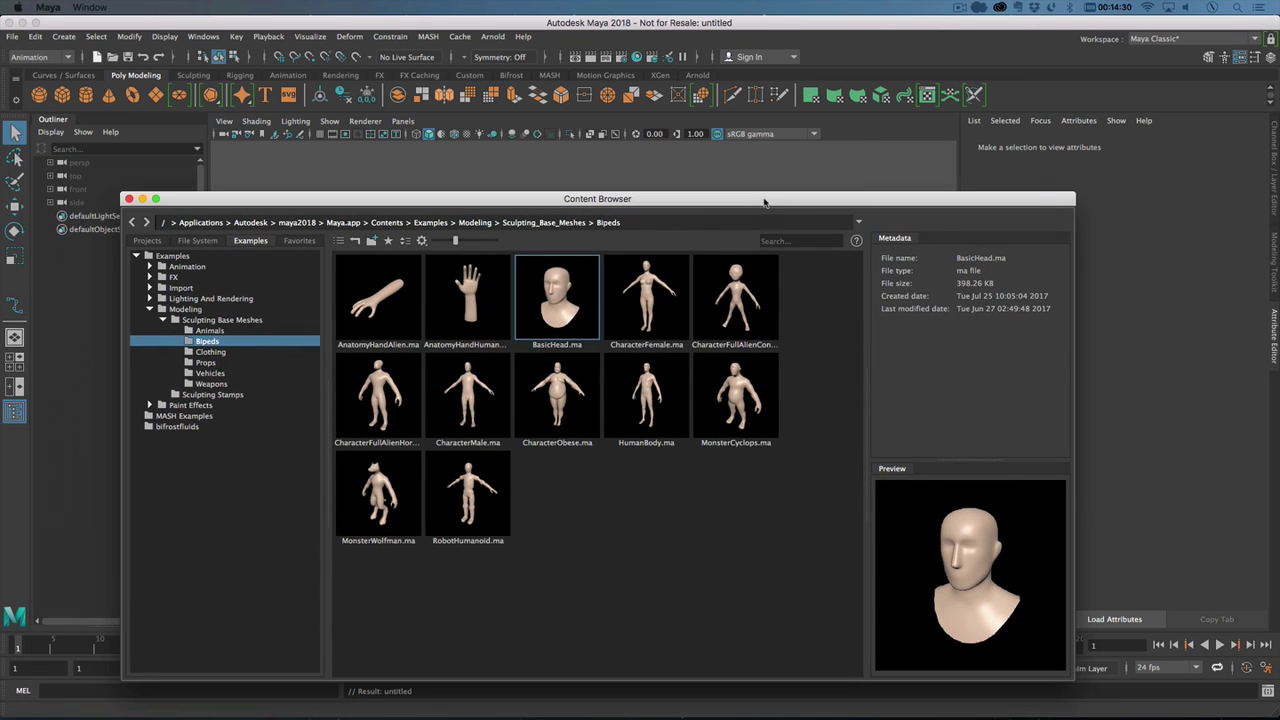
pyautogui.rightClick(583, 287)
pyautogui.click(611, 293)
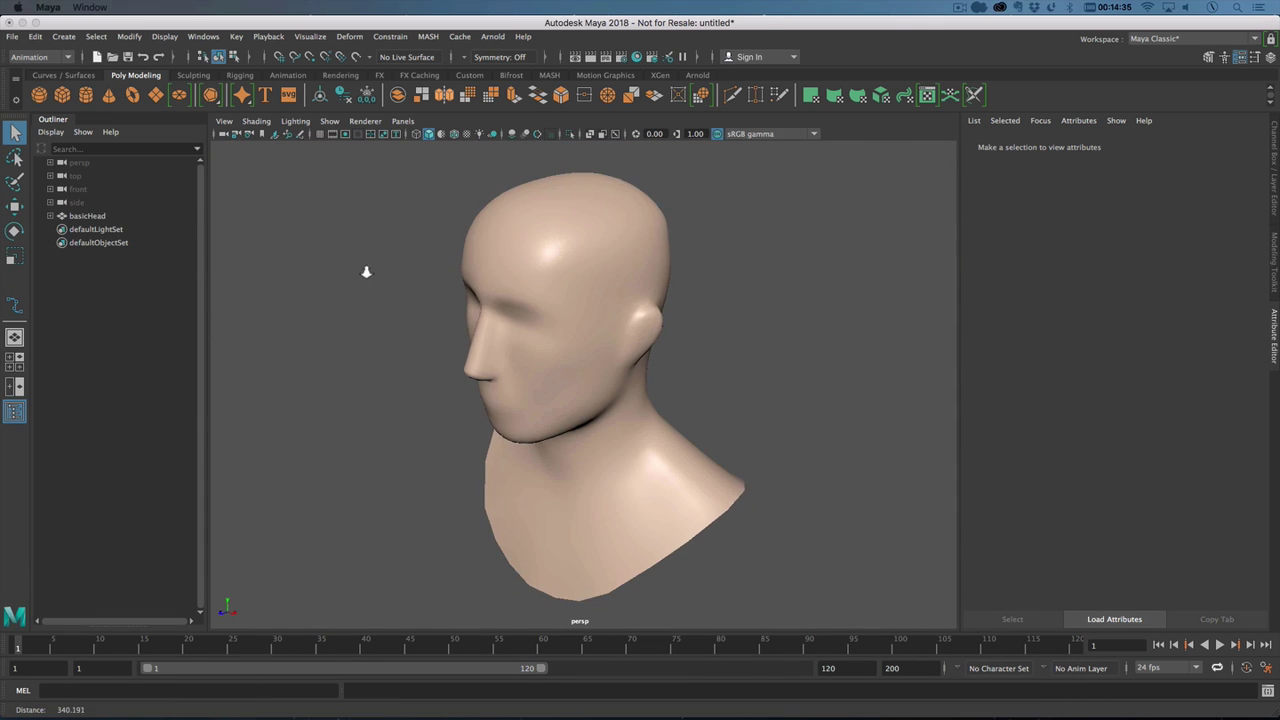
# Step: Scale the imported head mesh up uniformly
pyautogui.click(542, 333)
pyautogui.press('r')
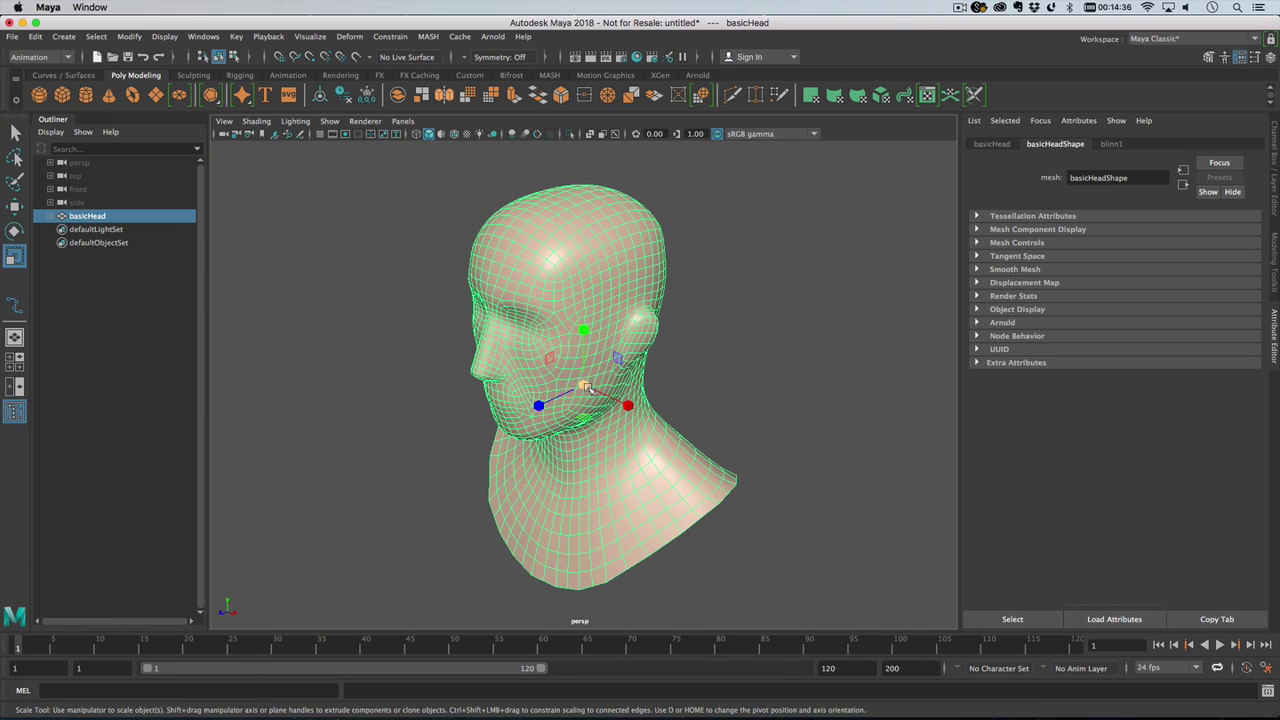
pyautogui.moveTo(586, 387); pyautogui.dragTo(952, 573)
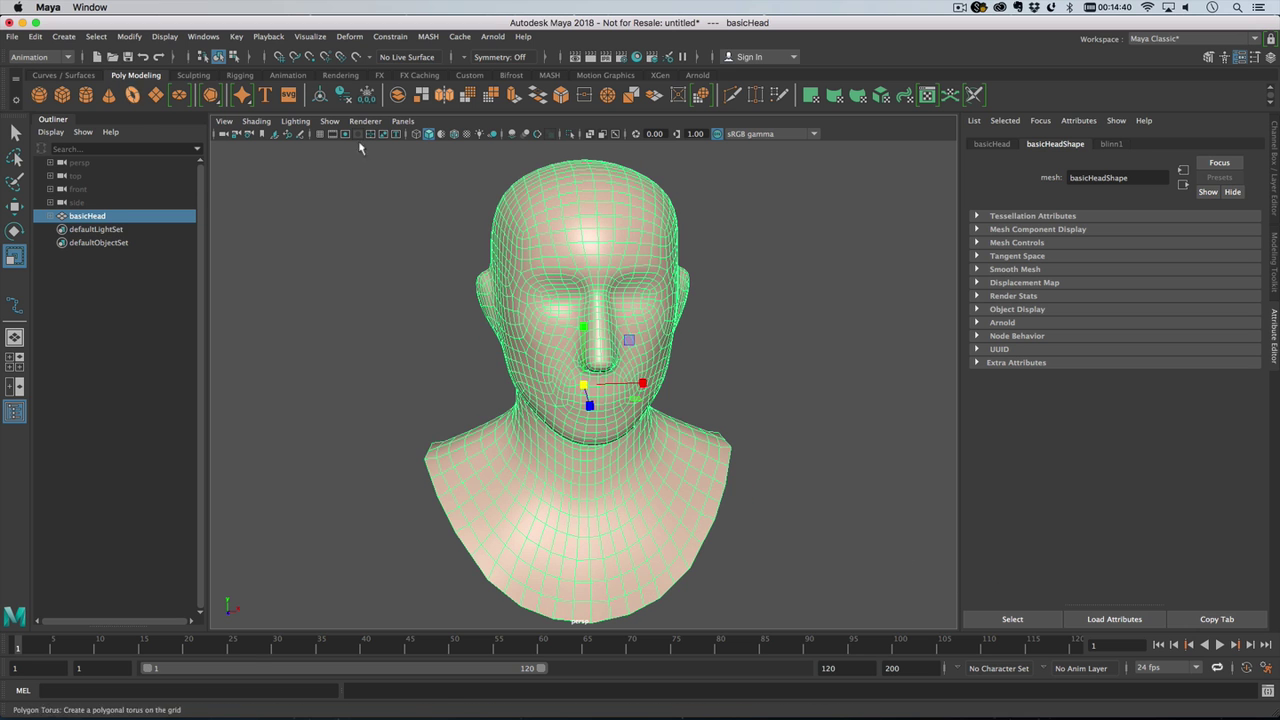
# Step: Create a polygon cube and build a MASH network from it
pyautogui.click(62, 94)
pyautogui.click(428, 36)
pyautogui.click(470, 57)
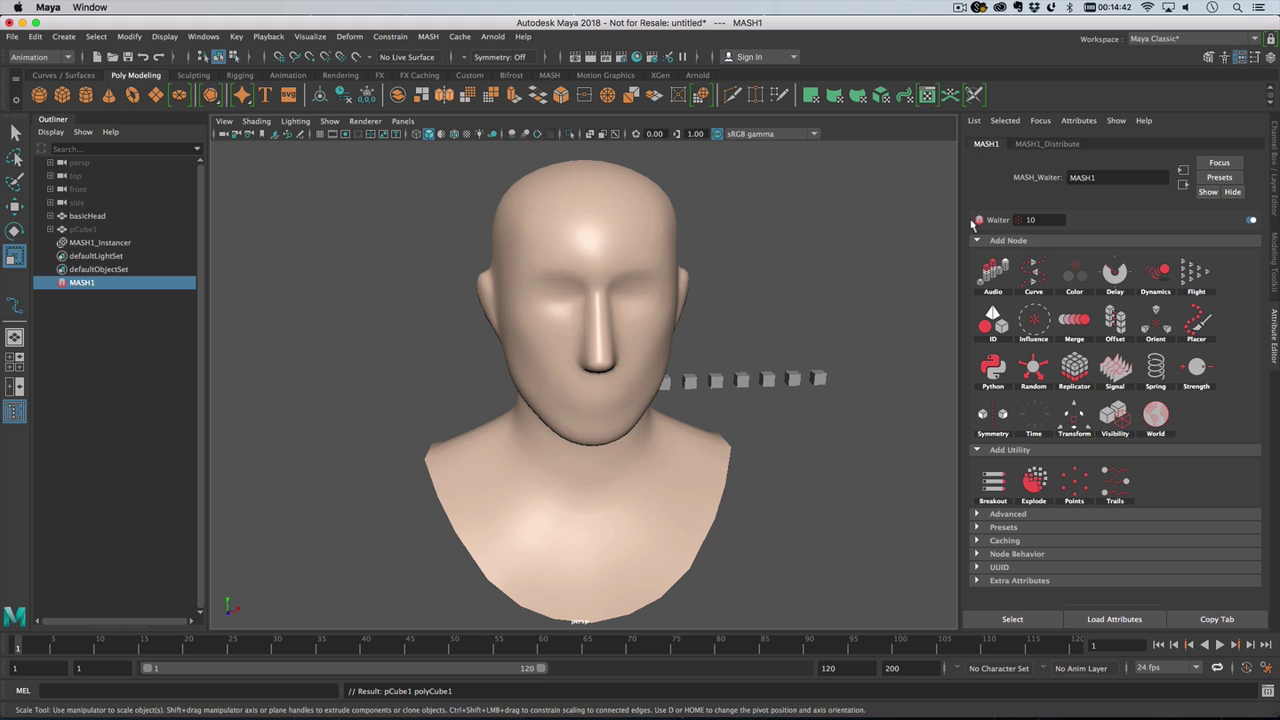
# Step: Set the MASH distribution type to Mesh and connect basicHead as the input mesh
pyautogui.click(1050, 144)
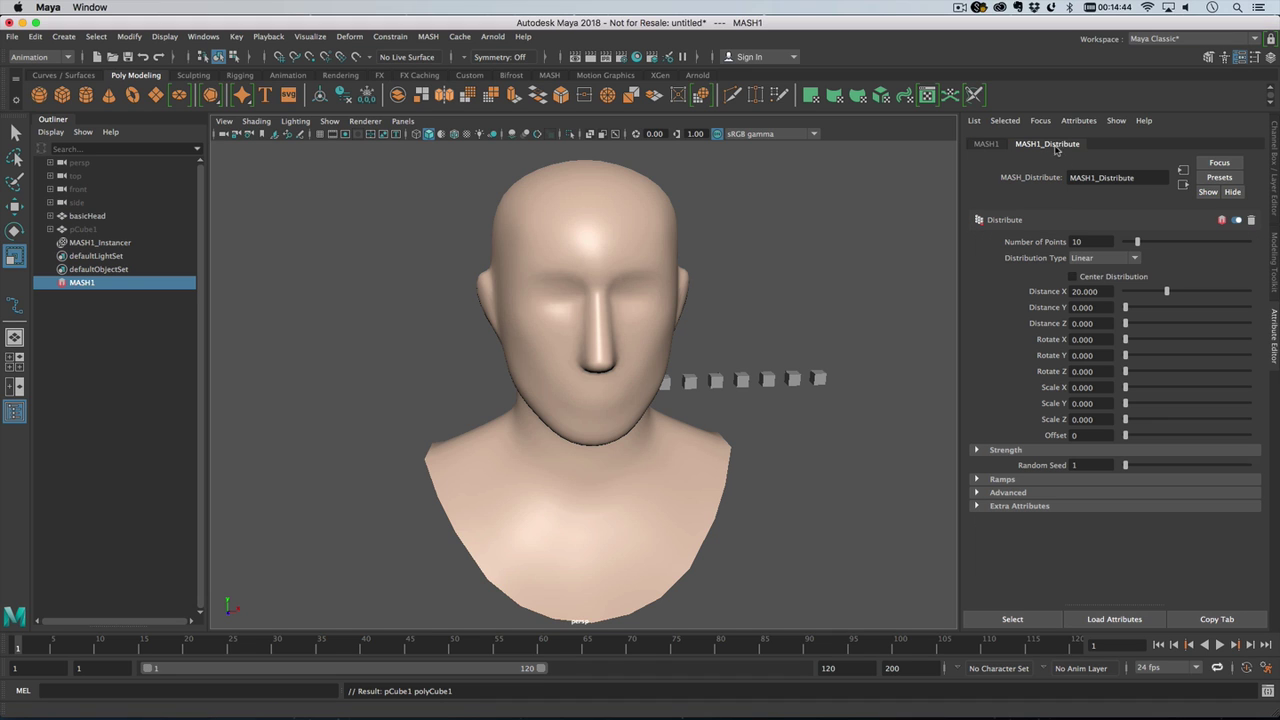
pyautogui.click(1096, 259)
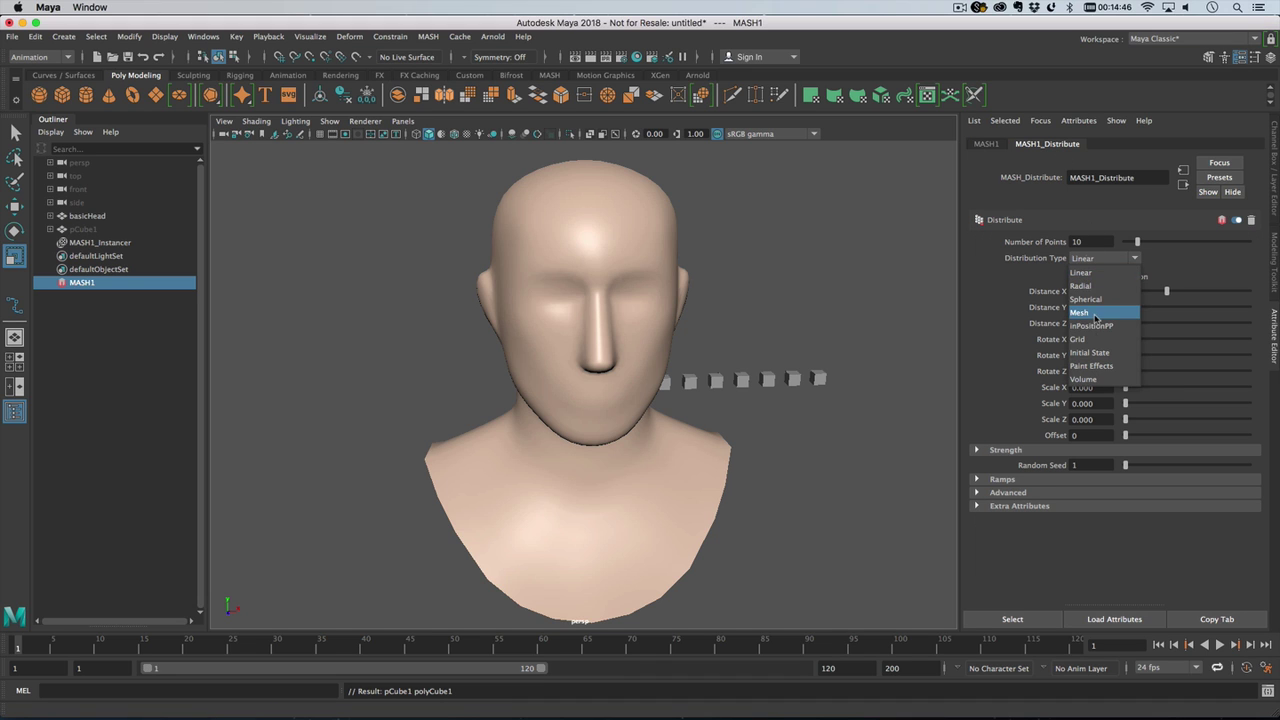
pyautogui.click(1096, 318)
pyautogui.moveTo(88, 217); pyautogui.dragTo(1148, 350, button='middle')
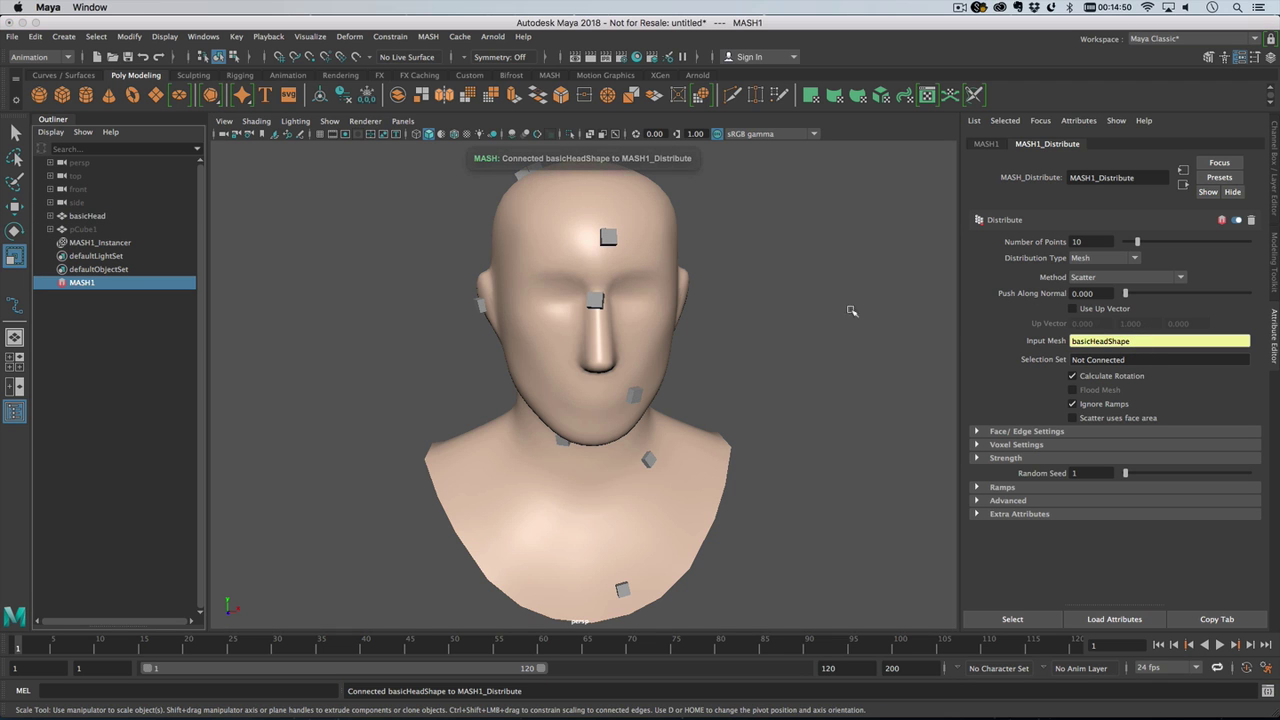
# Step: Set the number of distributed points to 200
pyautogui.click(1094, 246)
pyautogui.write('0')
pyautogui.press('Return')
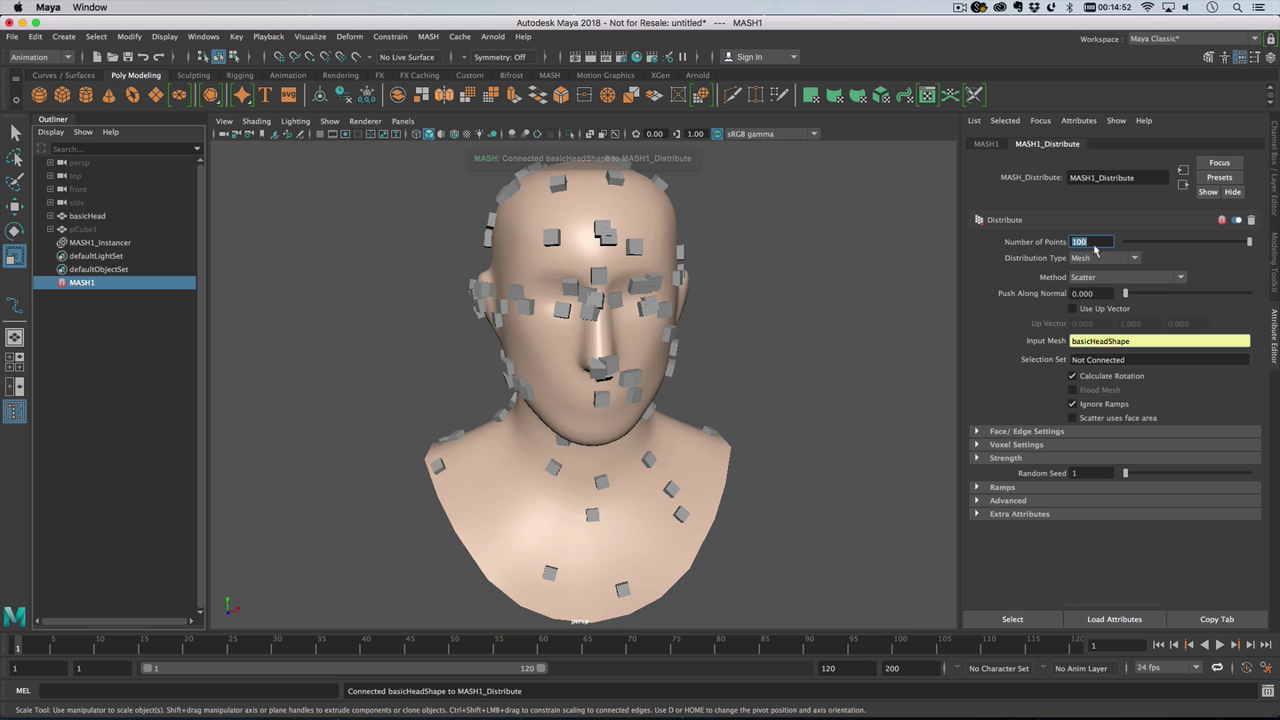
pyautogui.write('200')
pyautogui.press('Return')
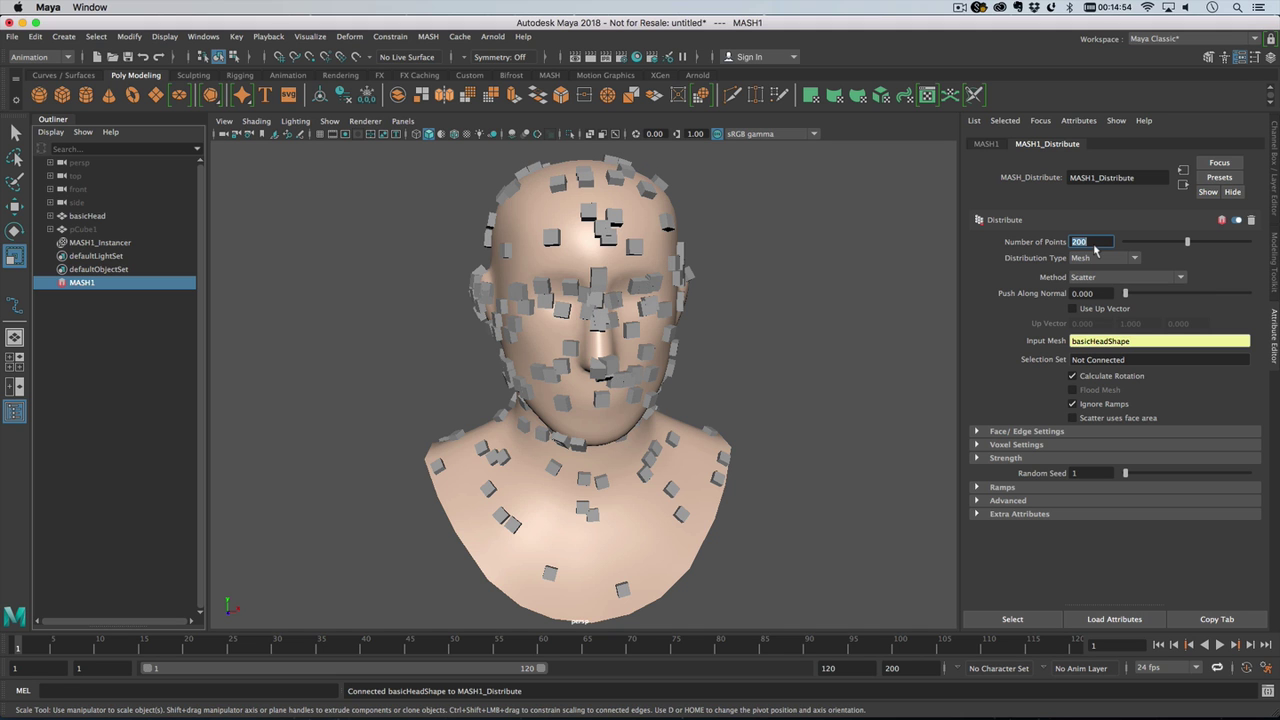
# Step: Add a Signal node to the MASH network and set its signal type to Curl Noise
pyautogui.keyDown('alt'); pyautogui.moveTo(723, 346); pyautogui.dragTo(596, 340); pyautogui.keyUp('alt')
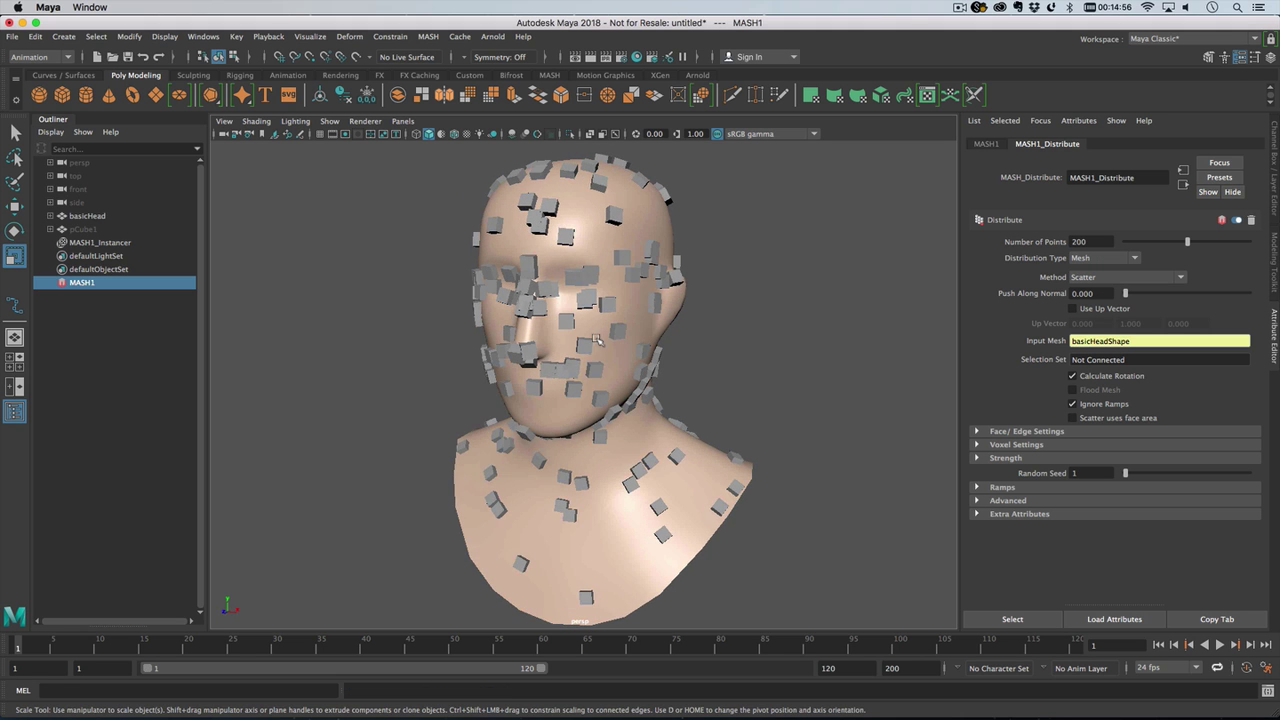
pyautogui.click(998, 144)
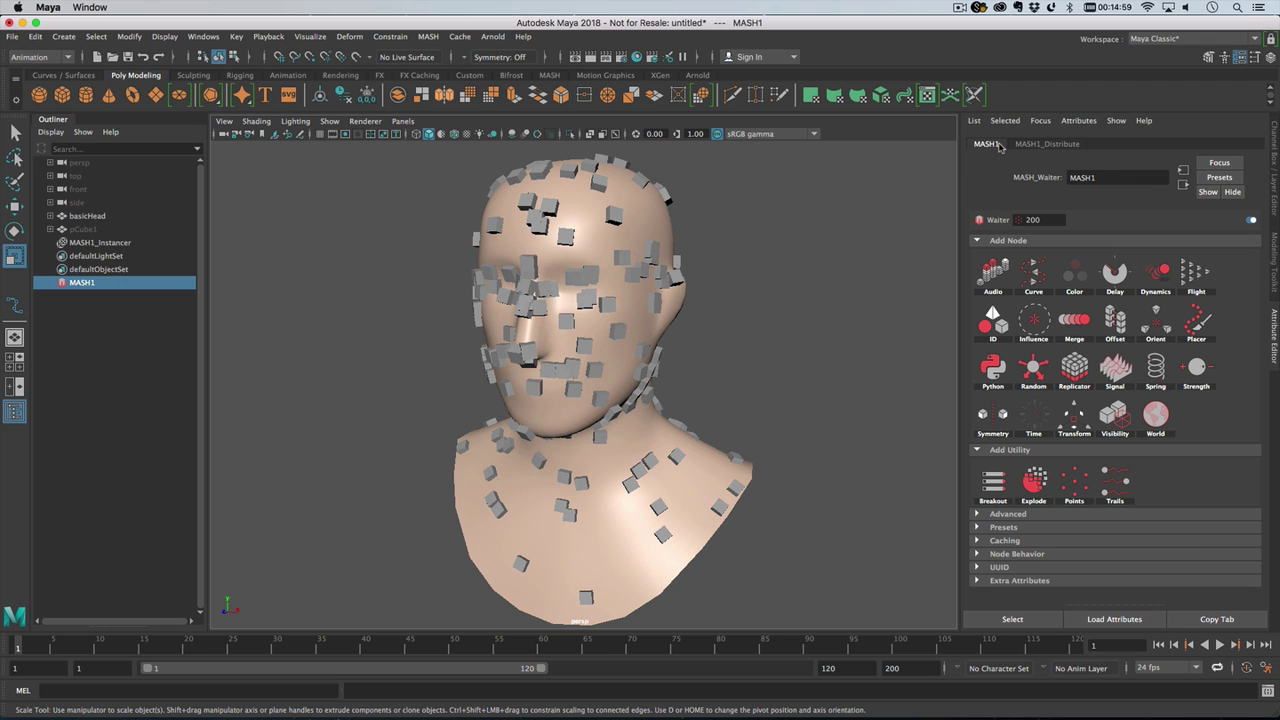
pyautogui.click(1116, 372)
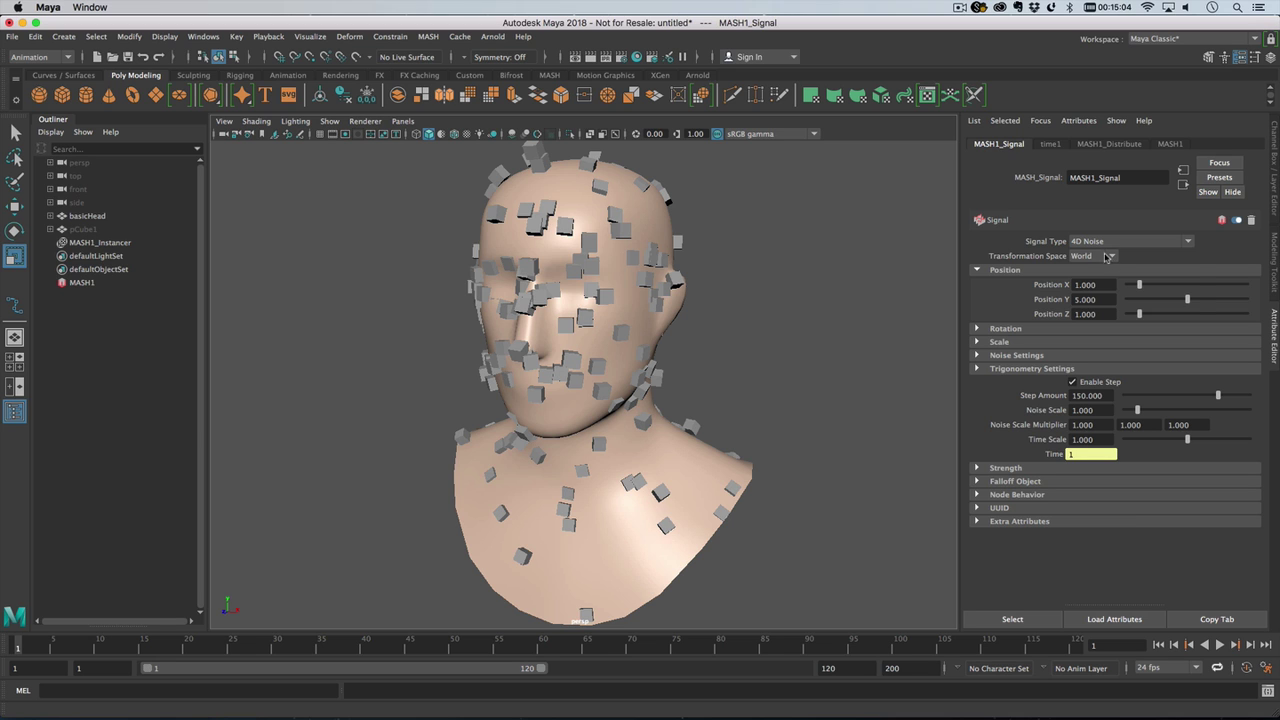
pyautogui.click(1088, 242)
pyautogui.click(1100, 310)
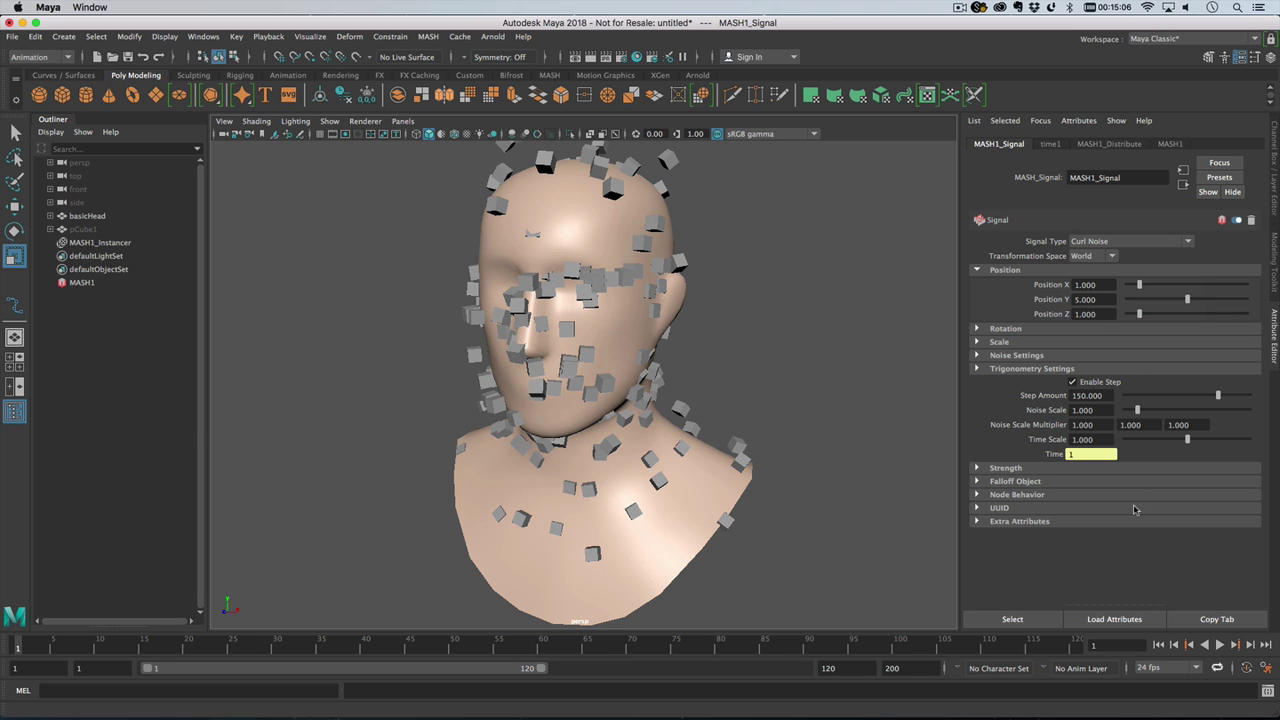
# Step: Preview the cube animation and extend the playback range's end to frame 1200
pyautogui.click(1220, 645)
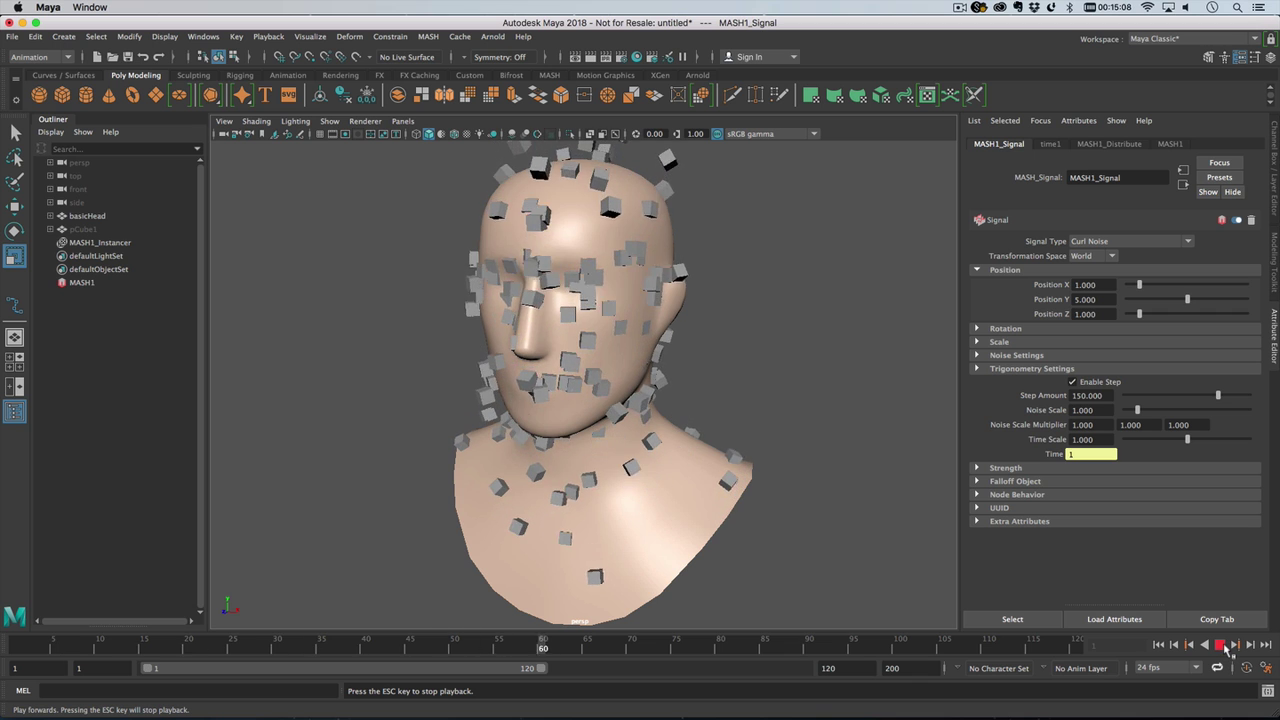
pyautogui.click(1224, 646)
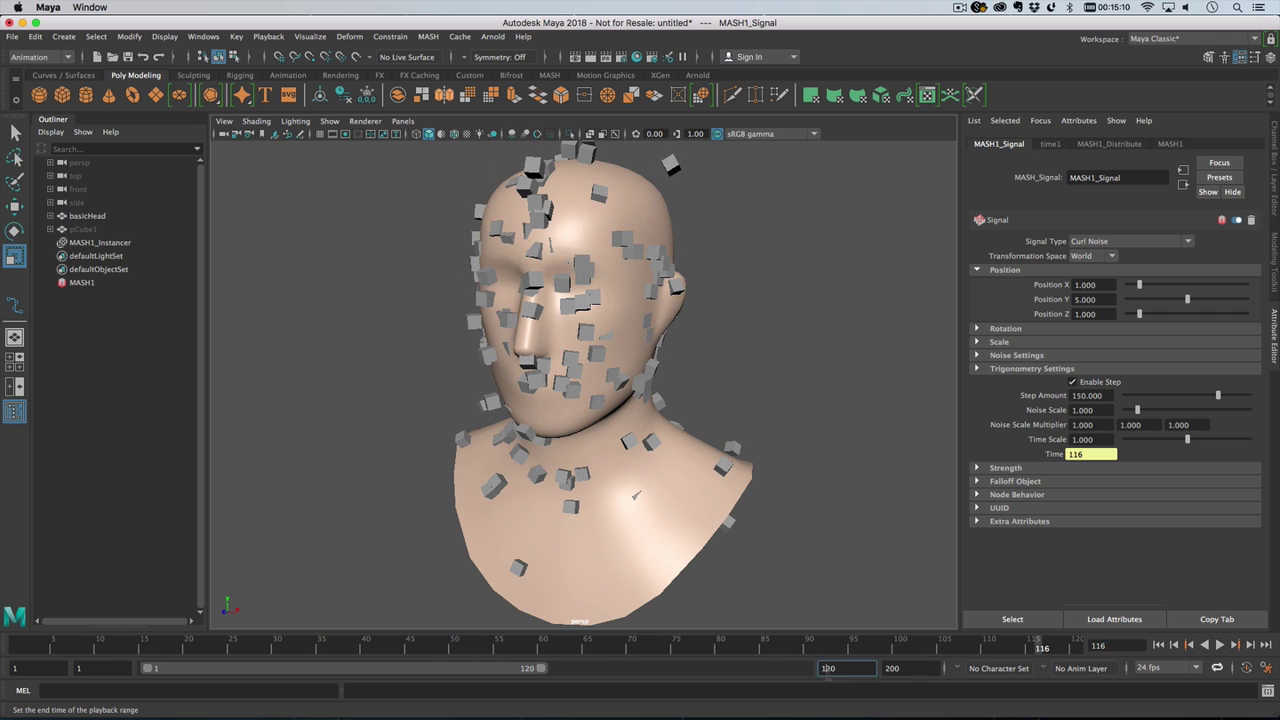
pyautogui.write('0')
pyautogui.press('Return')
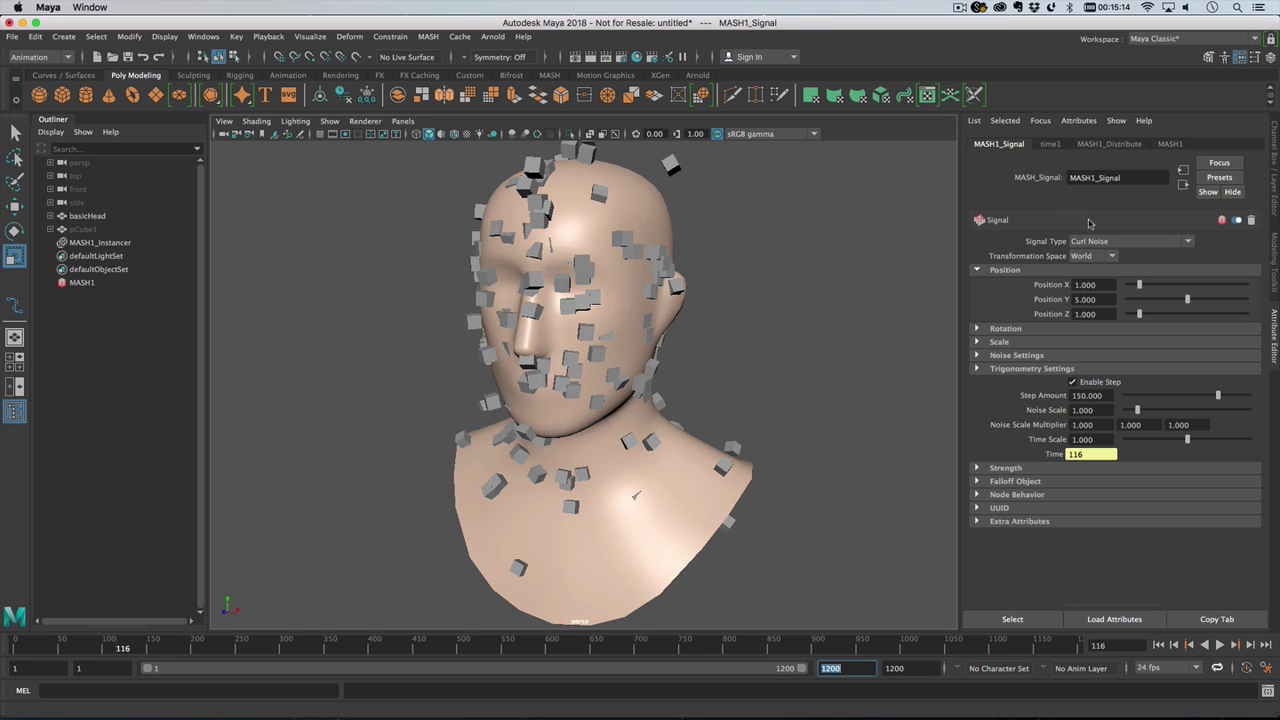
# Step: Add a Trails utility to the MASH network, preview its playback, and return to the first frame
pyautogui.click(1172, 144)
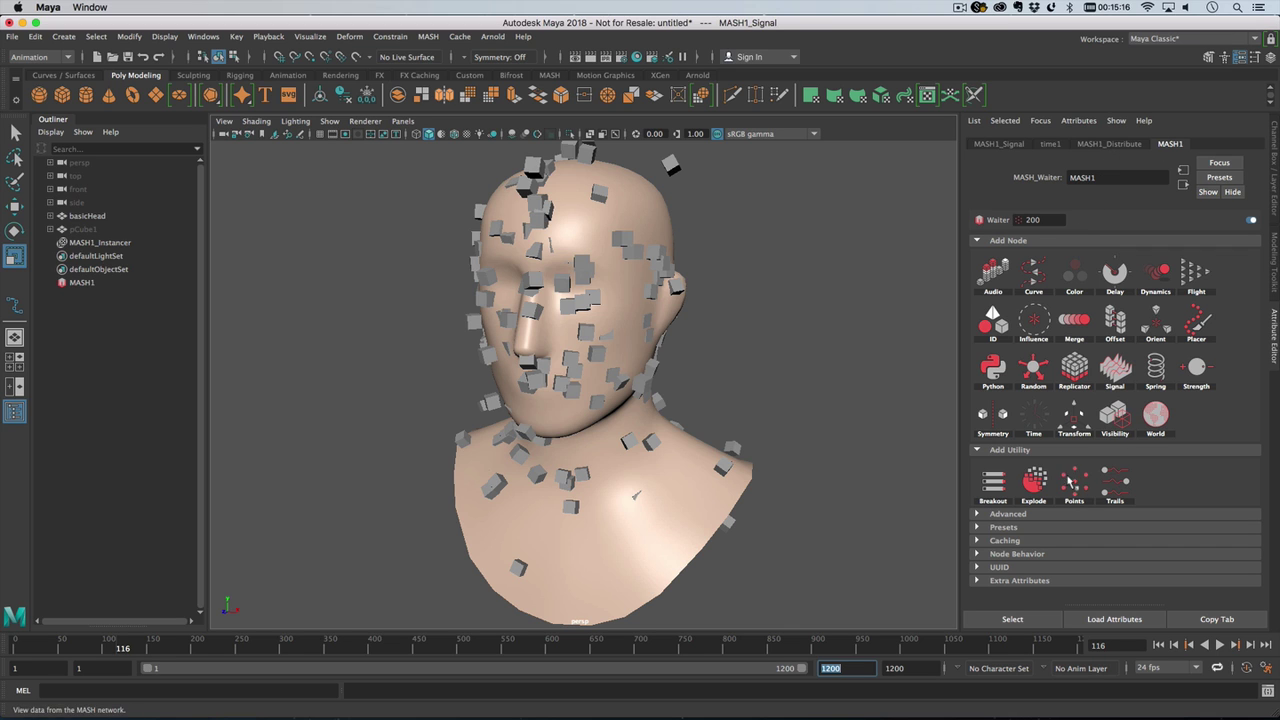
pyautogui.click(1115, 484)
pyautogui.click(1221, 646)
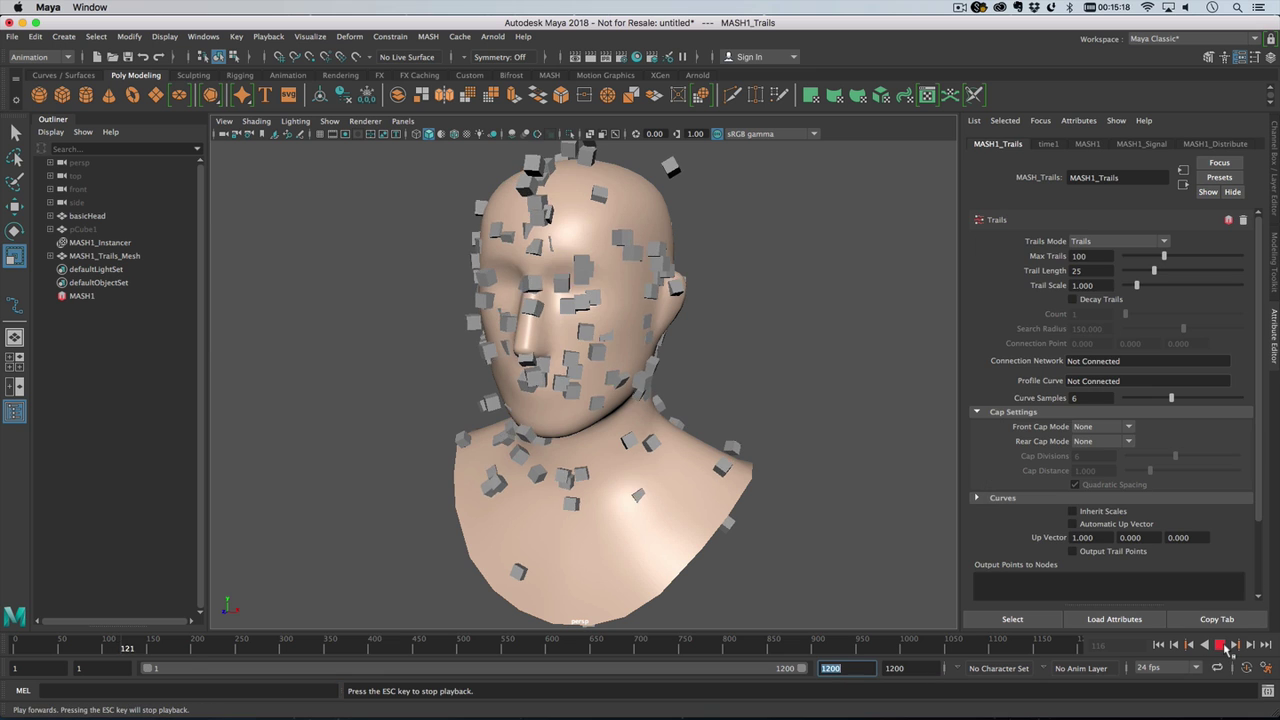
pyautogui.click(1223, 648)
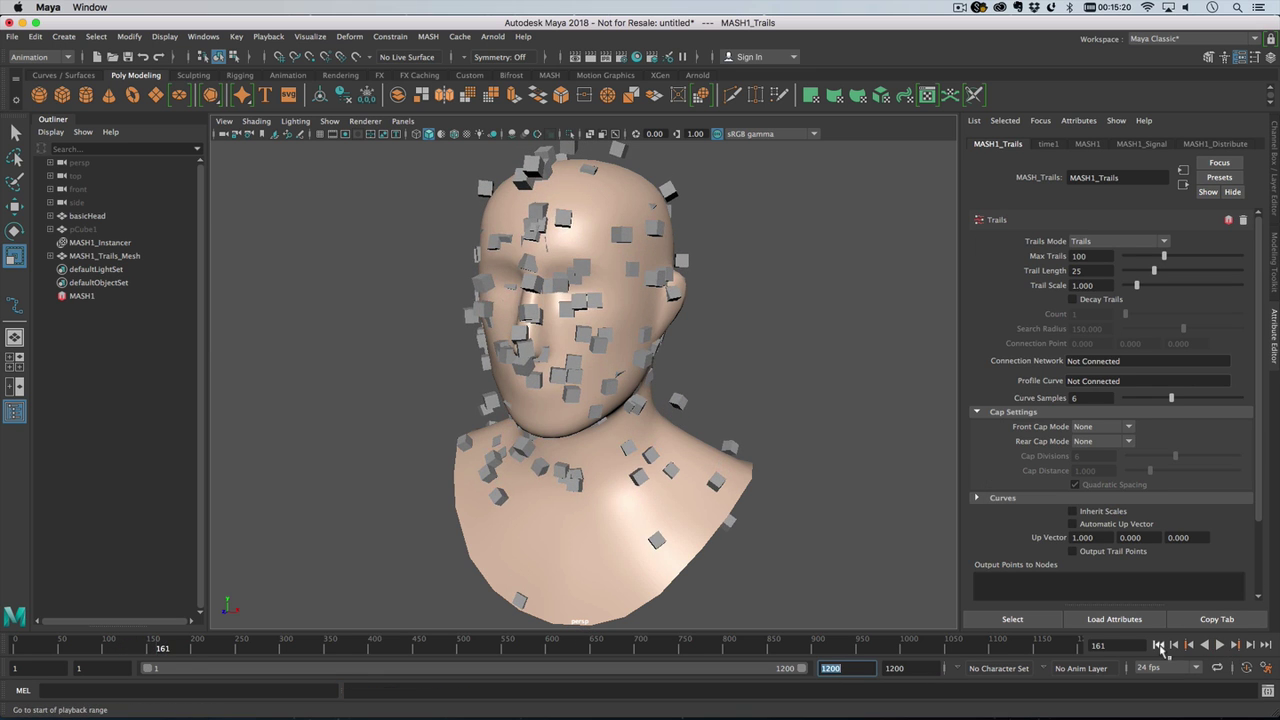
pyautogui.click(1161, 647)
# Step: Hide the head mesh and play the animation to view the moving cubes alone
pyautogui.click(568, 586)
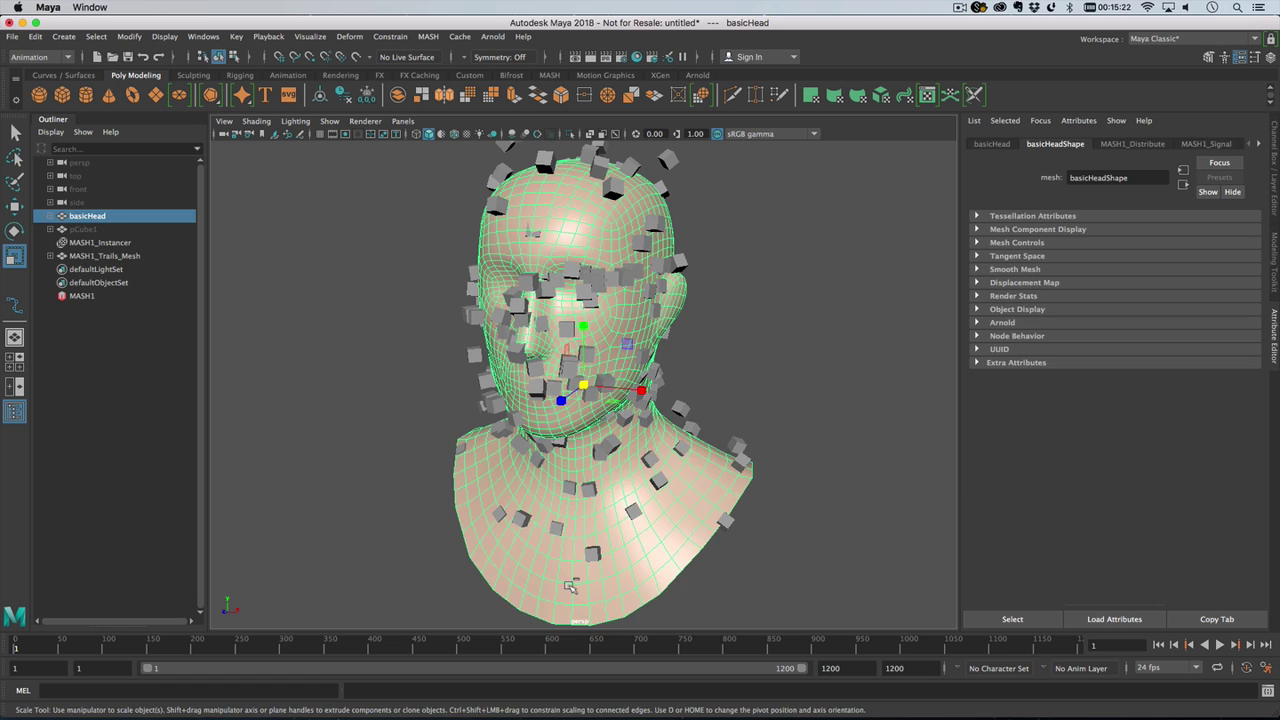
pyautogui.hotkey('ctrl', 'h')
pyautogui.click(1219, 645)
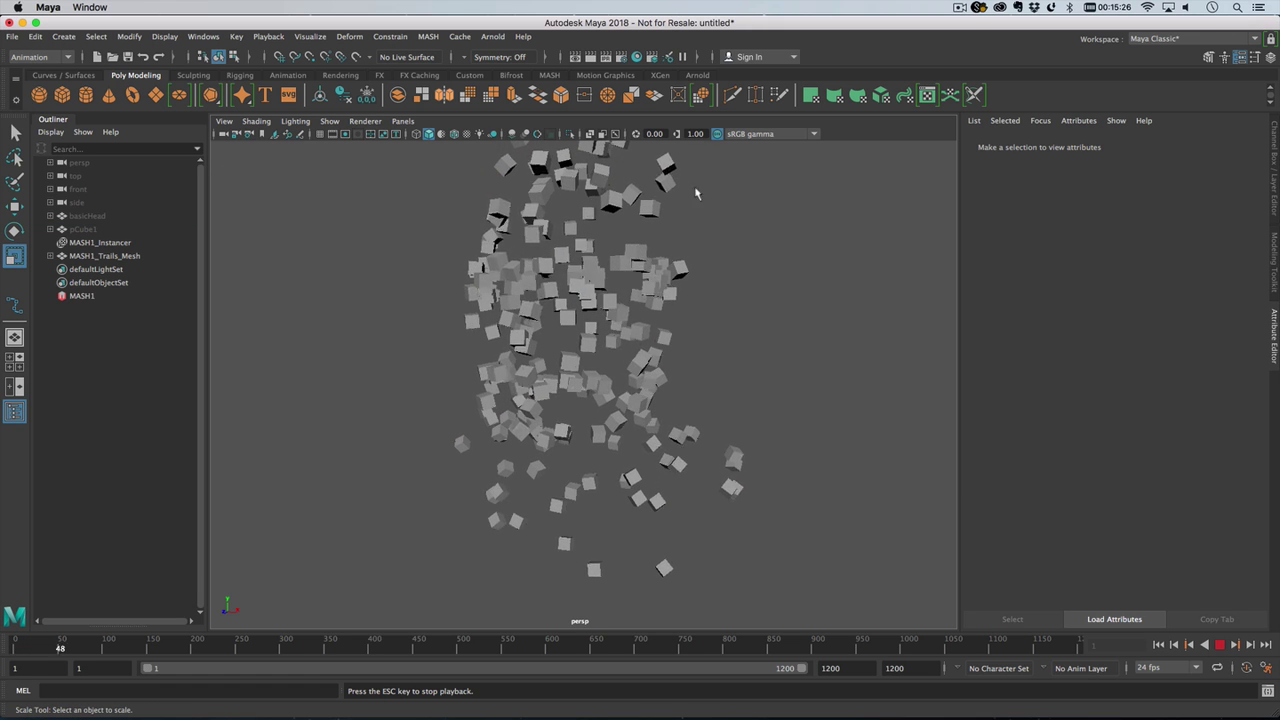
pyautogui.keyDown('alt'); pyautogui.moveTo(600, 320); pyautogui.dragTo(655, 325); pyautogui.keyUp('alt')
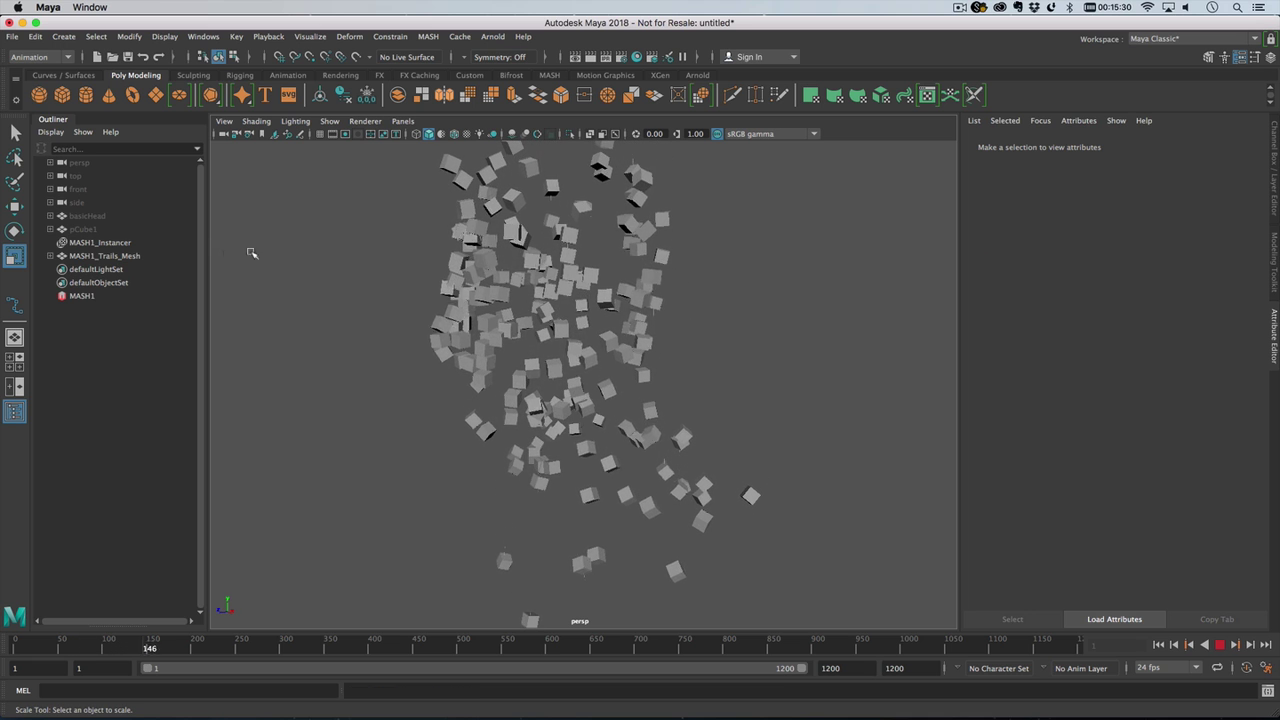
# Step: Hide the MASH instancer so only the trails mesh is shown, and select the trails mesh
pyautogui.click(100, 242)
pyautogui.hotkey('ctrl', 'h')
pyautogui.moveTo(438, 243); pyautogui.dragTo(560, 276)
pyautogui.keyDown('alt'); pyautogui.moveTo(723, 320); pyautogui.dragTo(719, 313); pyautogui.keyUp('alt')
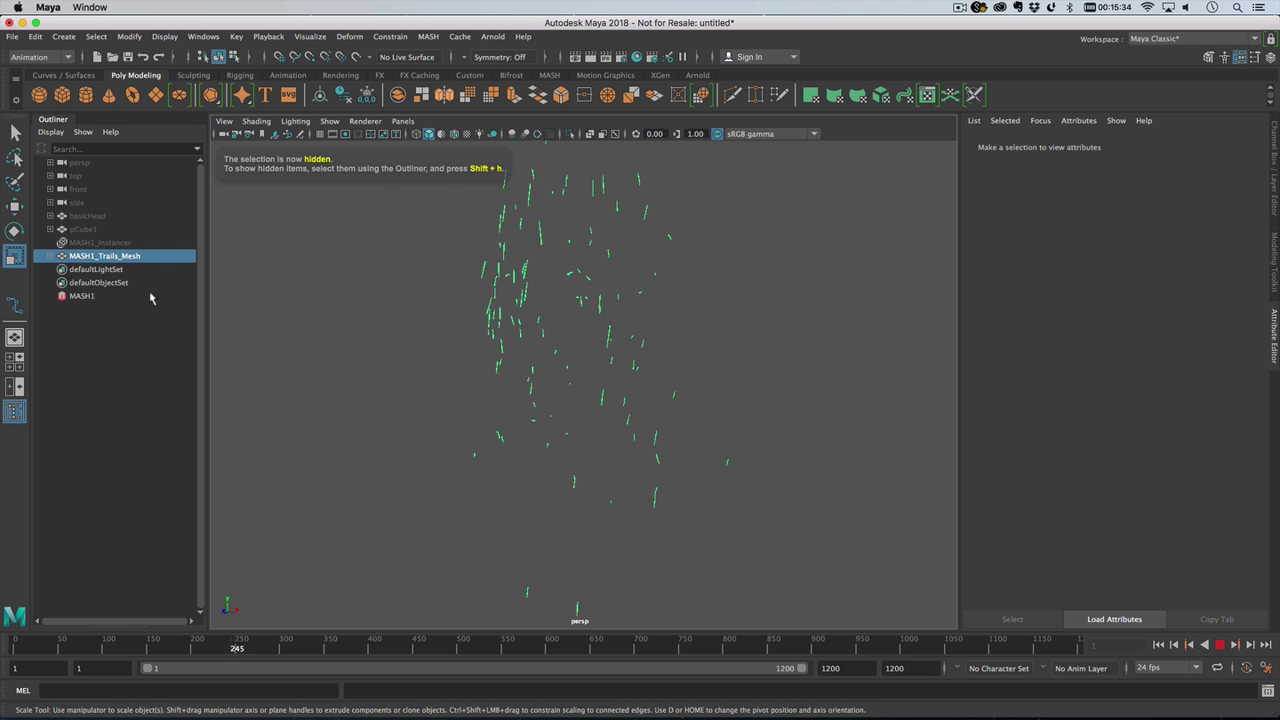
# Step: Set the MASH Signal node's position strength to 5 in X, 0 in Y and 5 in Z
pyautogui.click(145, 296)
pyautogui.click(1045, 144)
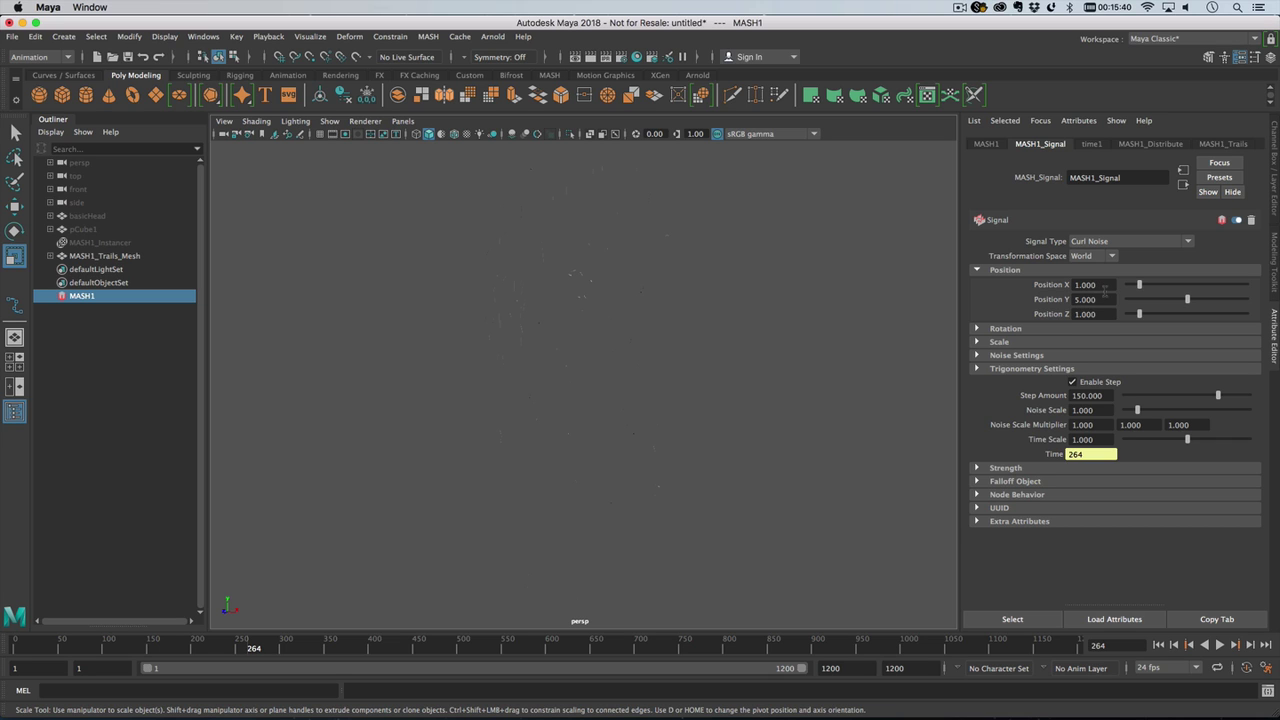
pyautogui.moveTo(1102, 287); pyautogui.dragTo(1066, 288)
pyautogui.write('5')
pyautogui.press('Tab')
pyautogui.press('Tab')
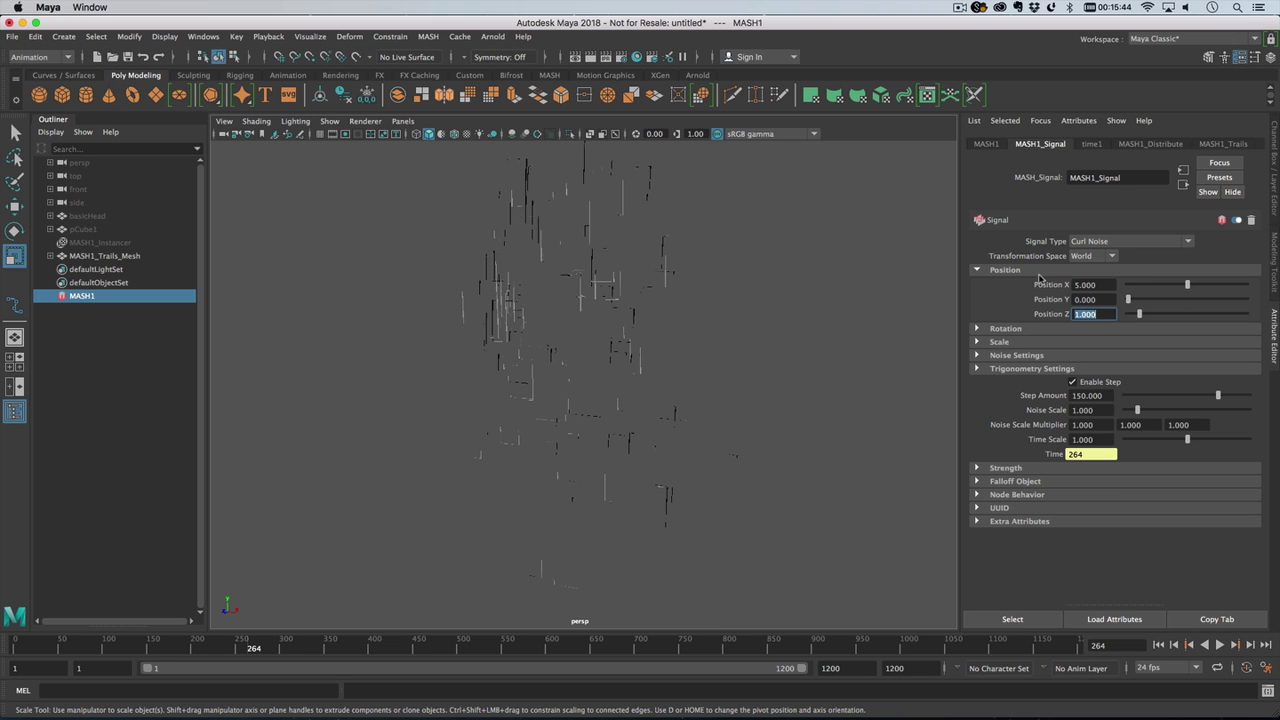
# Step: Replay the animation from the first frame and select the trails mesh in the viewport
pyautogui.click(1159, 645)
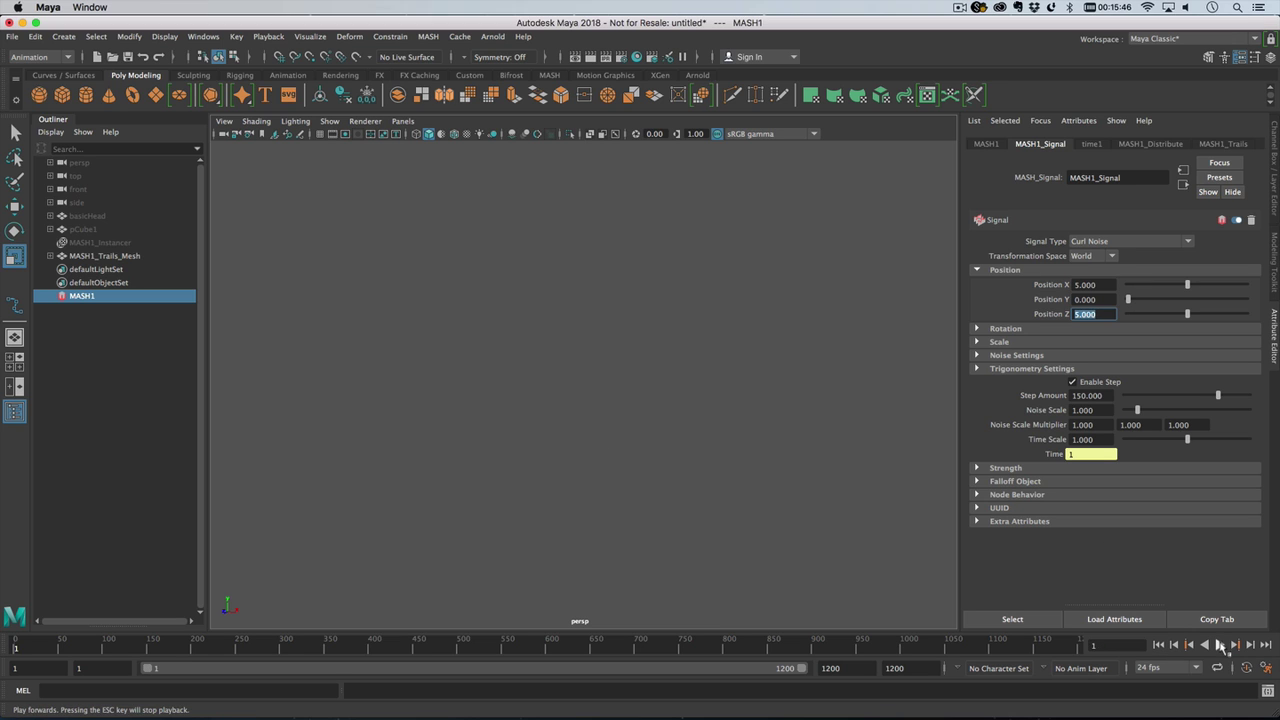
pyautogui.click(1219, 645)
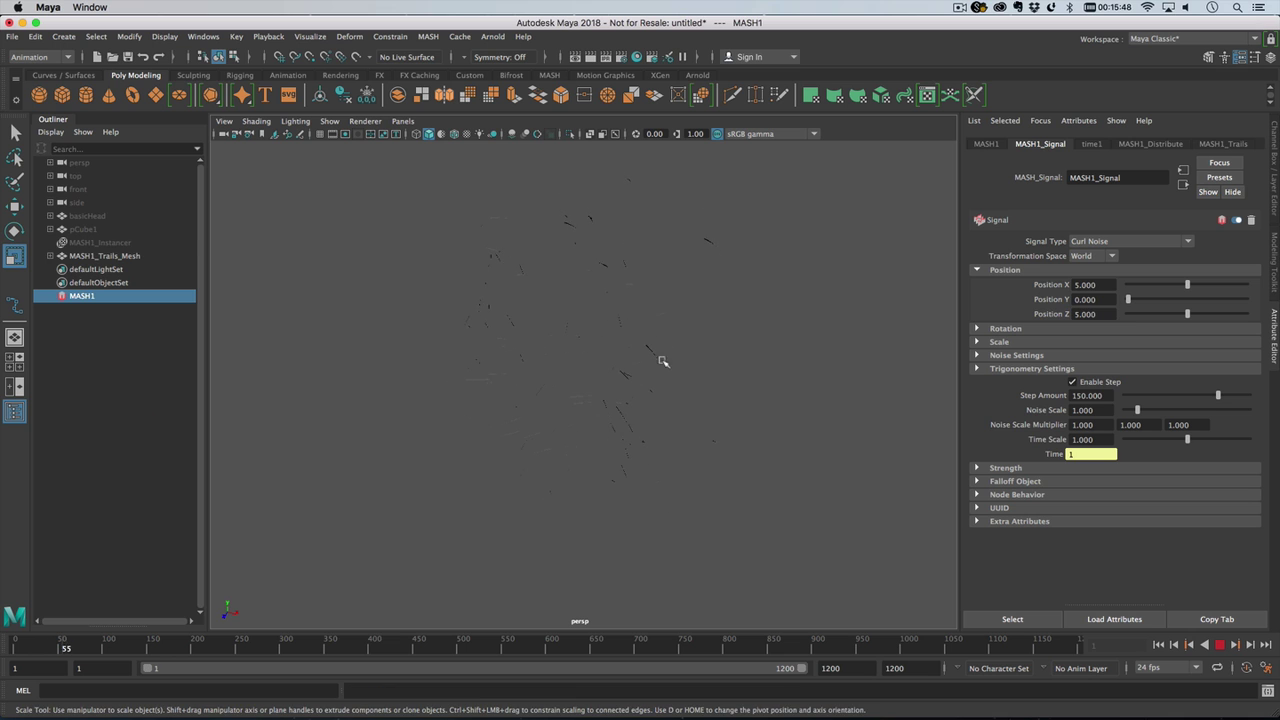
pyautogui.click(668, 363)
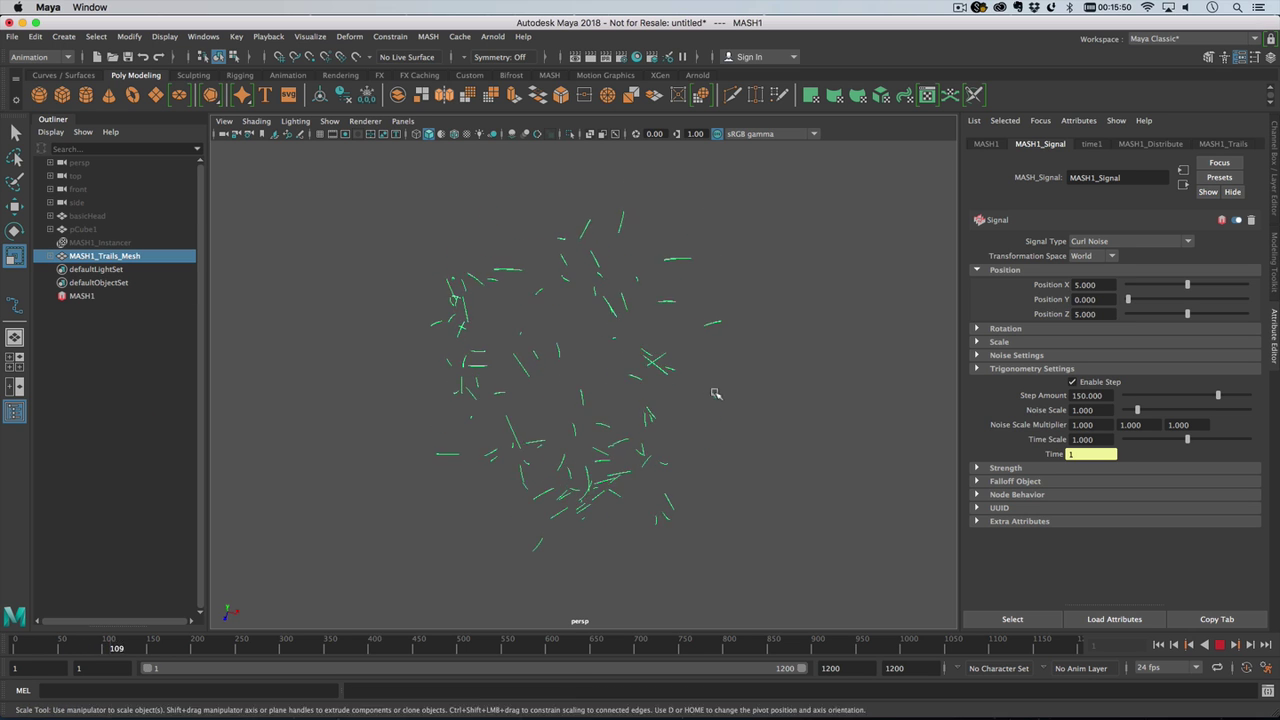
# Step: Set the Signal node's Noise Scale to 2
pyautogui.click(1099, 410)
pyautogui.write('2')
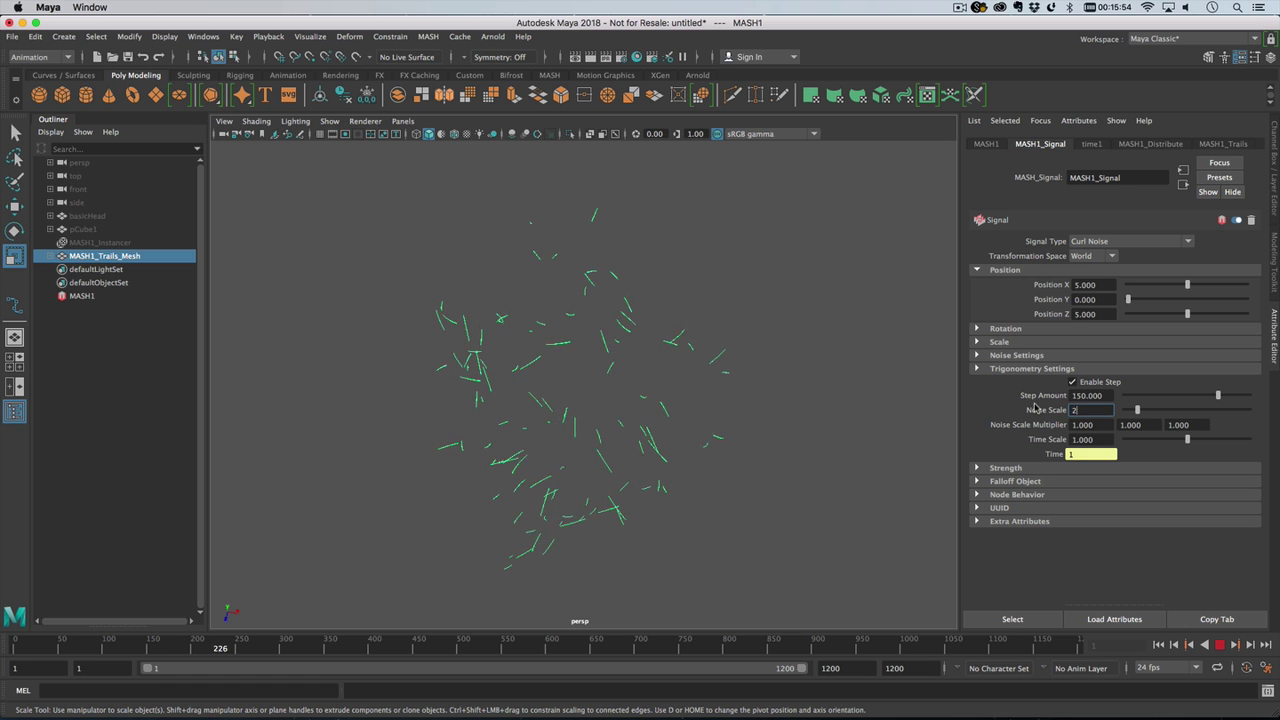
pyautogui.press('Return')
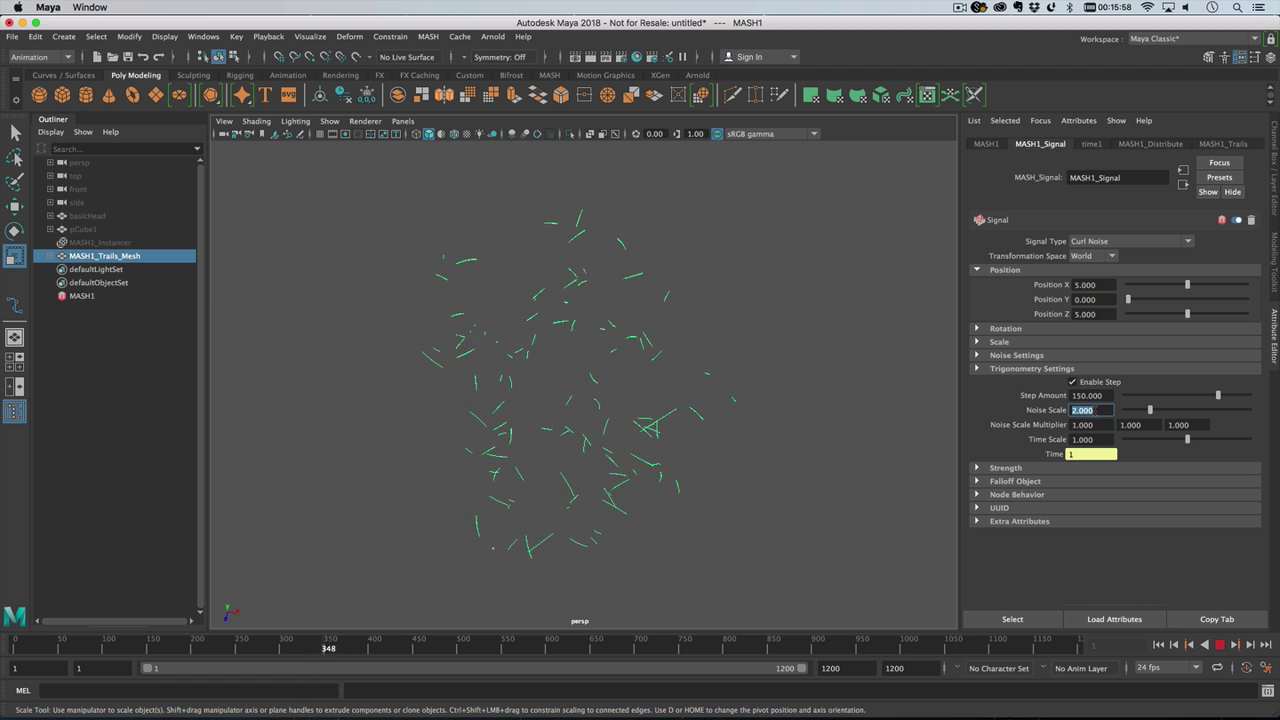
# Step: Set the Signal node's Time Scale to 2
pyautogui.moveTo(796, 429)
pyautogui.keyDown('alt'); pyautogui.mouseDown()
pyautogui.moveTo(809, 410)
pyautogui.moveTo(811, 422)
pyautogui.mouseUp(); pyautogui.keyUp('alt')
pyautogui.keyDown('alt'); pyautogui.moveTo(814, 427); pyautogui.dragTo(790, 420, button='right'); pyautogui.keyUp('alt')
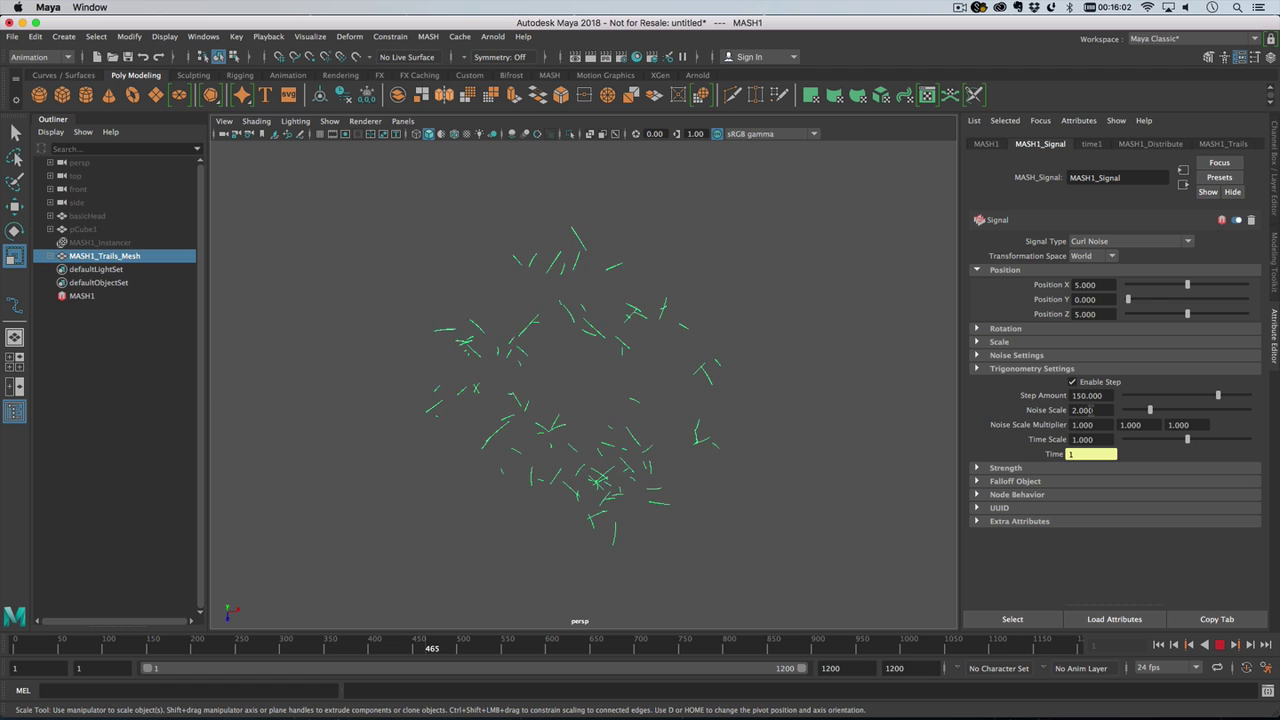
pyautogui.click(1104, 439)
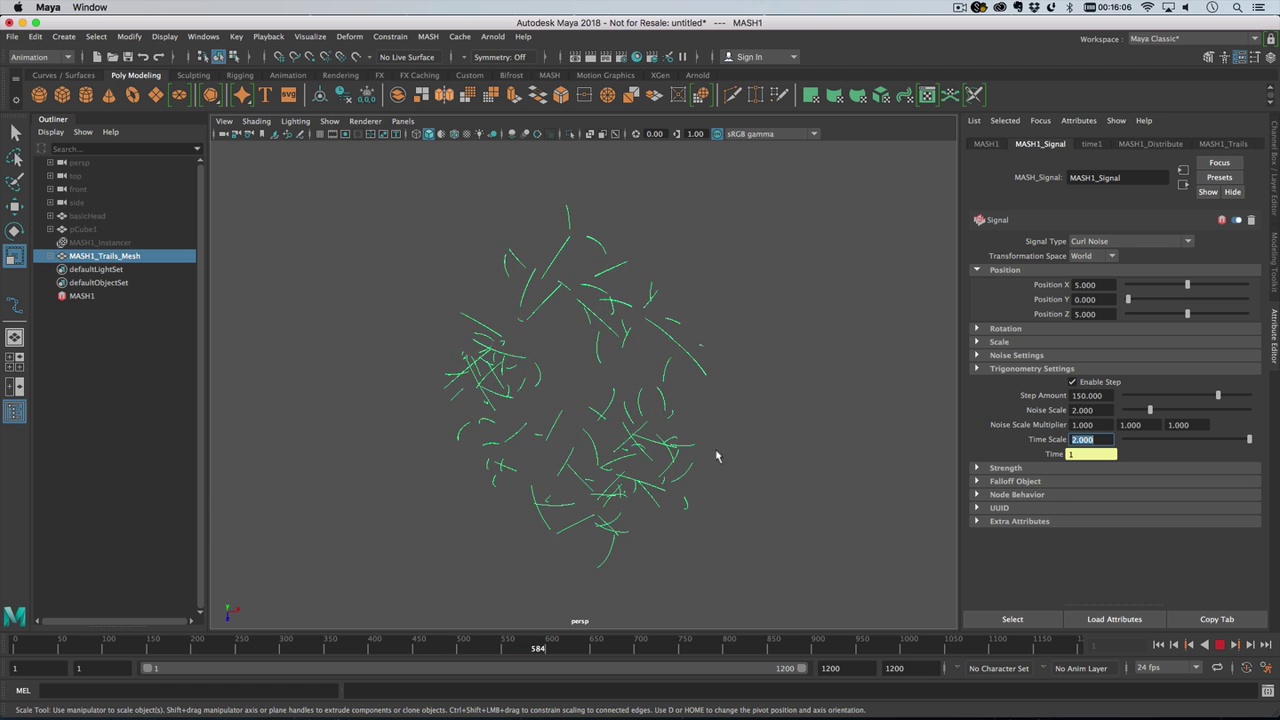
# Step: Examine the trails' movement from the side of the head during playback
pyautogui.keyDown('alt'); pyautogui.moveTo(716, 456); pyautogui.dragTo(618, 396); pyautogui.keyUp('alt')
pyautogui.keyDown('alt'); pyautogui.moveTo(618, 396); pyautogui.dragTo(637, 398, button='right'); pyautogui.keyUp('alt')
pyautogui.press('r')
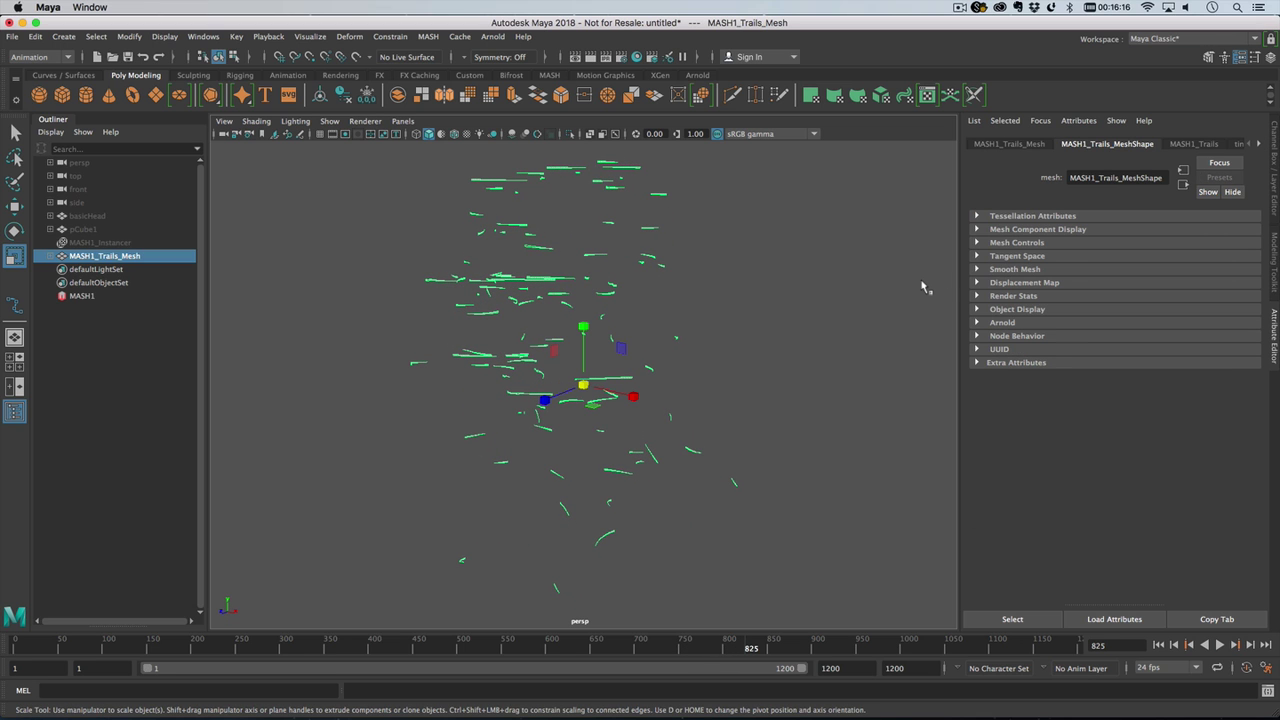
# Step: Temporarily unhide the MASH instancer to inspect the orientation of its cubes, and hide it again
pyautogui.click(150, 297)
pyautogui.click(137, 243)
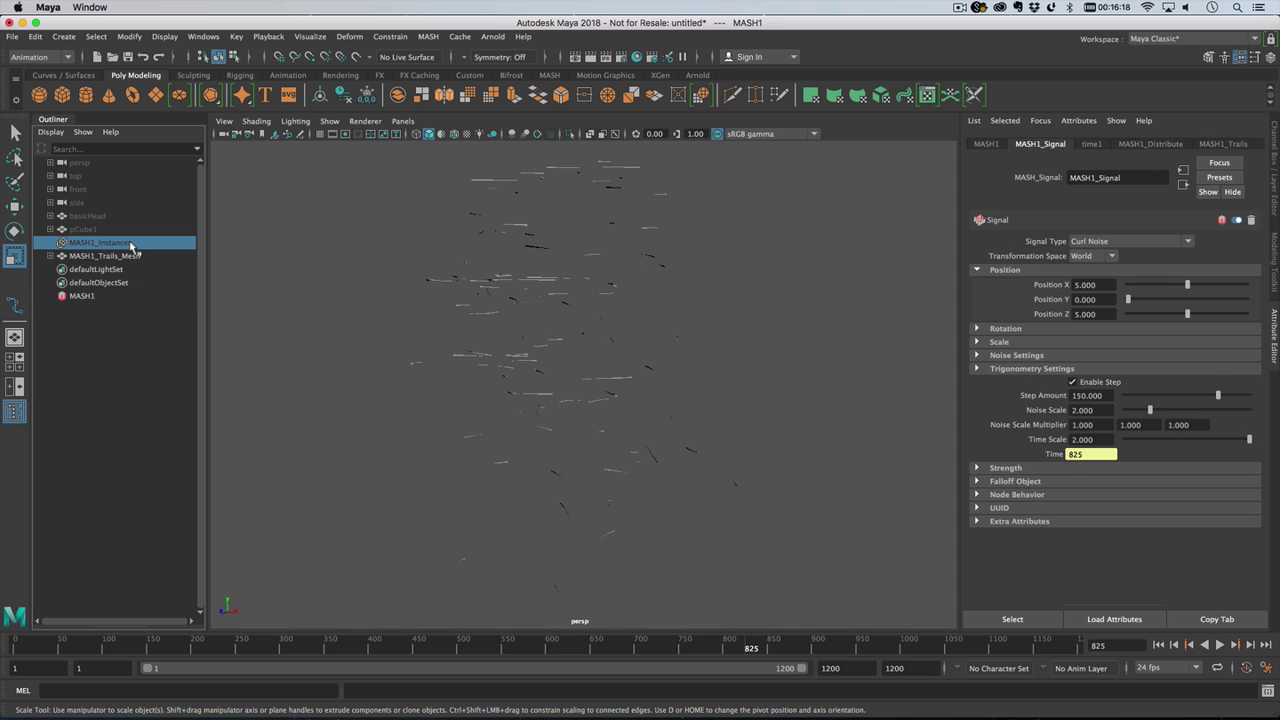
pyautogui.hotkey('shift', 'h')
pyautogui.keyDown('alt'); pyautogui.moveTo(522, 206); pyautogui.dragTo(644, 153); pyautogui.keyUp('alt')
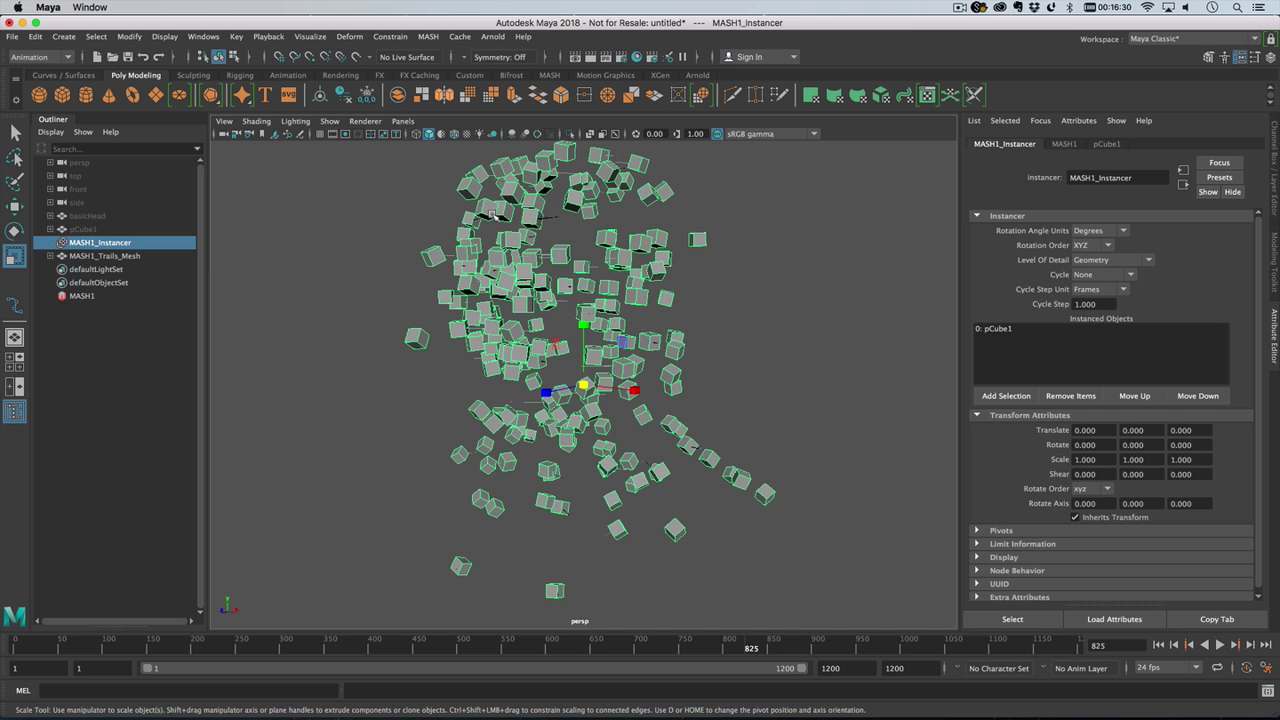
pyautogui.hotkey('ctrl', 'h')
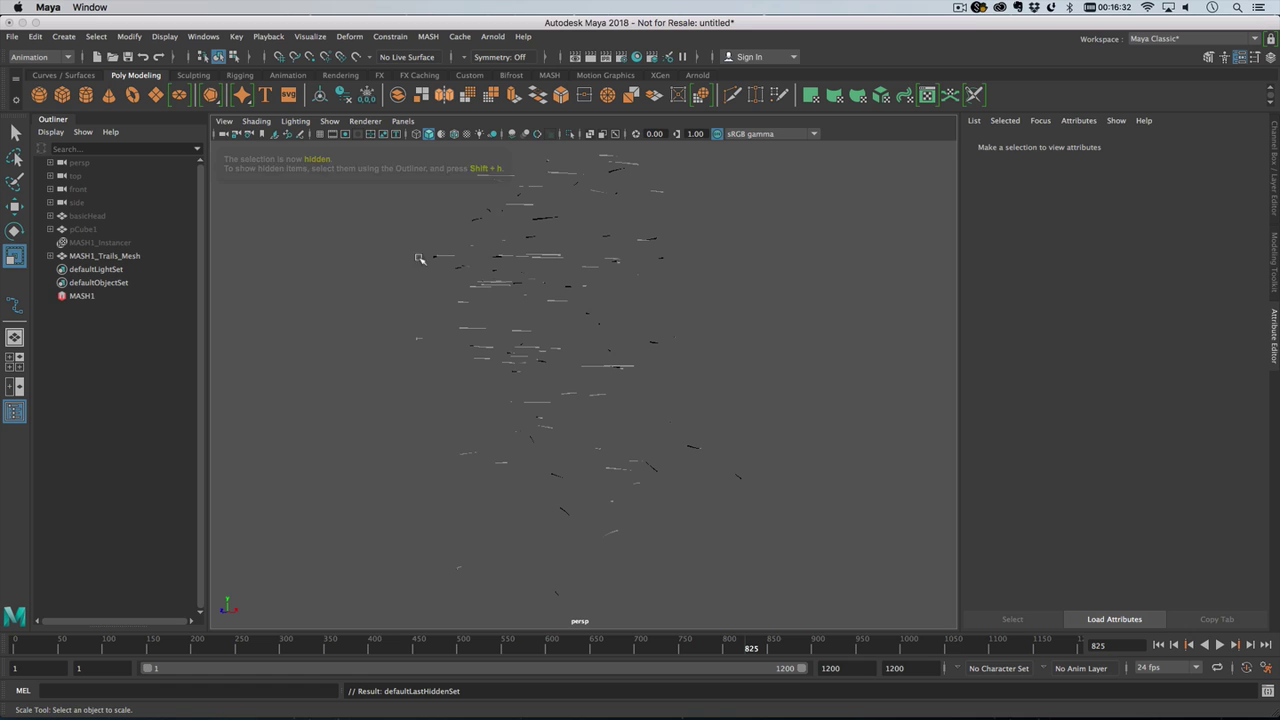
# Step: Set the Signal node's Transformation Space to Local and replay the animation from the first frame with the trails mesh selected
pyautogui.click(95, 296)
pyautogui.click(1082, 258)
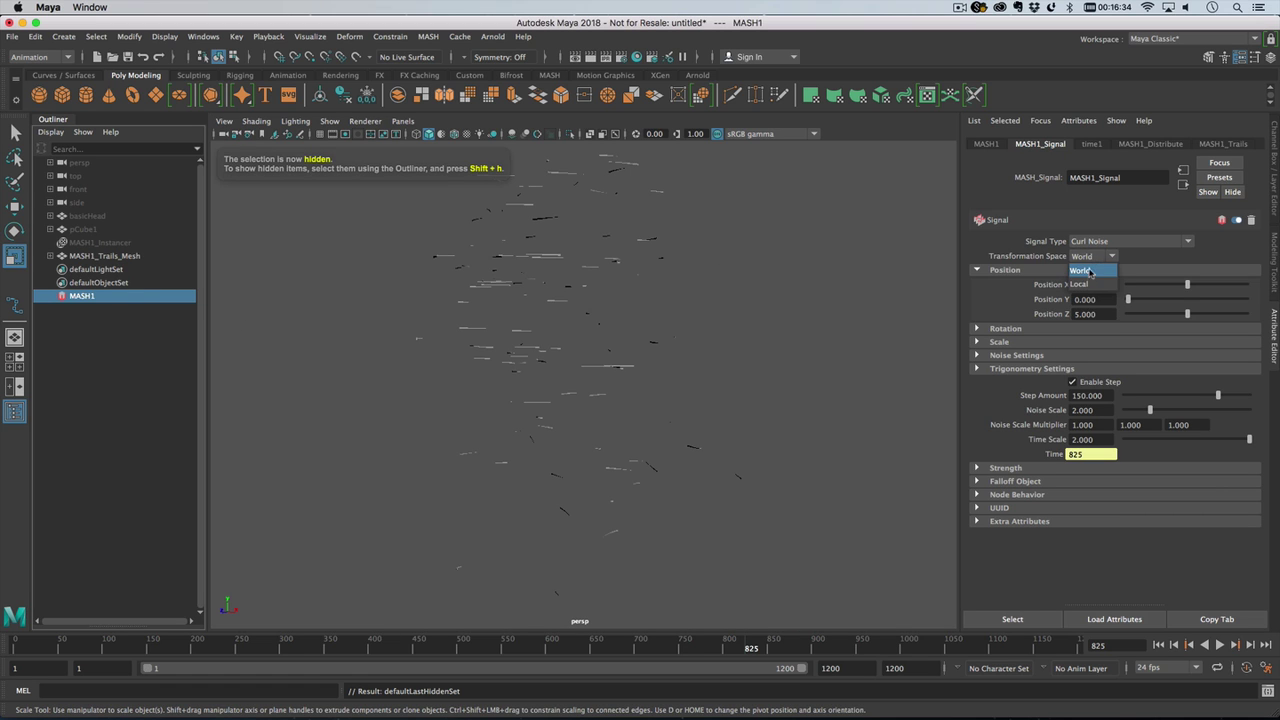
pyautogui.click(1086, 271)
pyautogui.click(1158, 645)
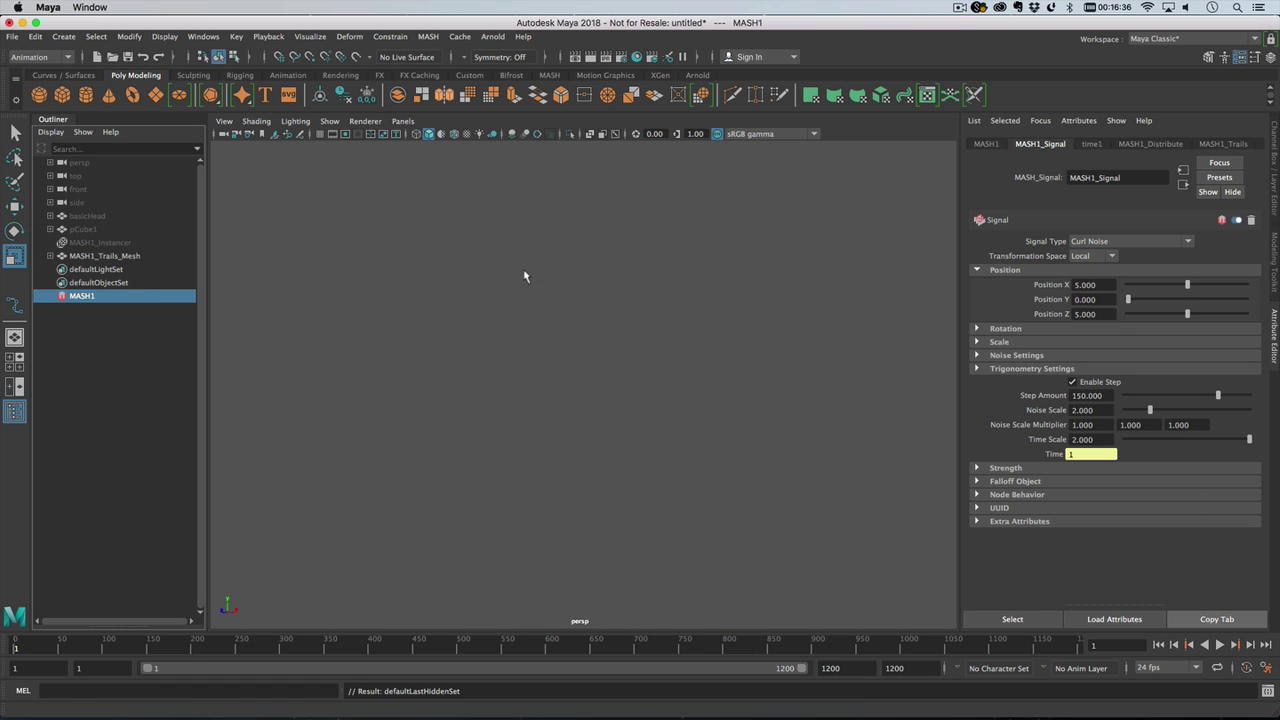
pyautogui.click(100, 256)
pyautogui.click(1219, 645)
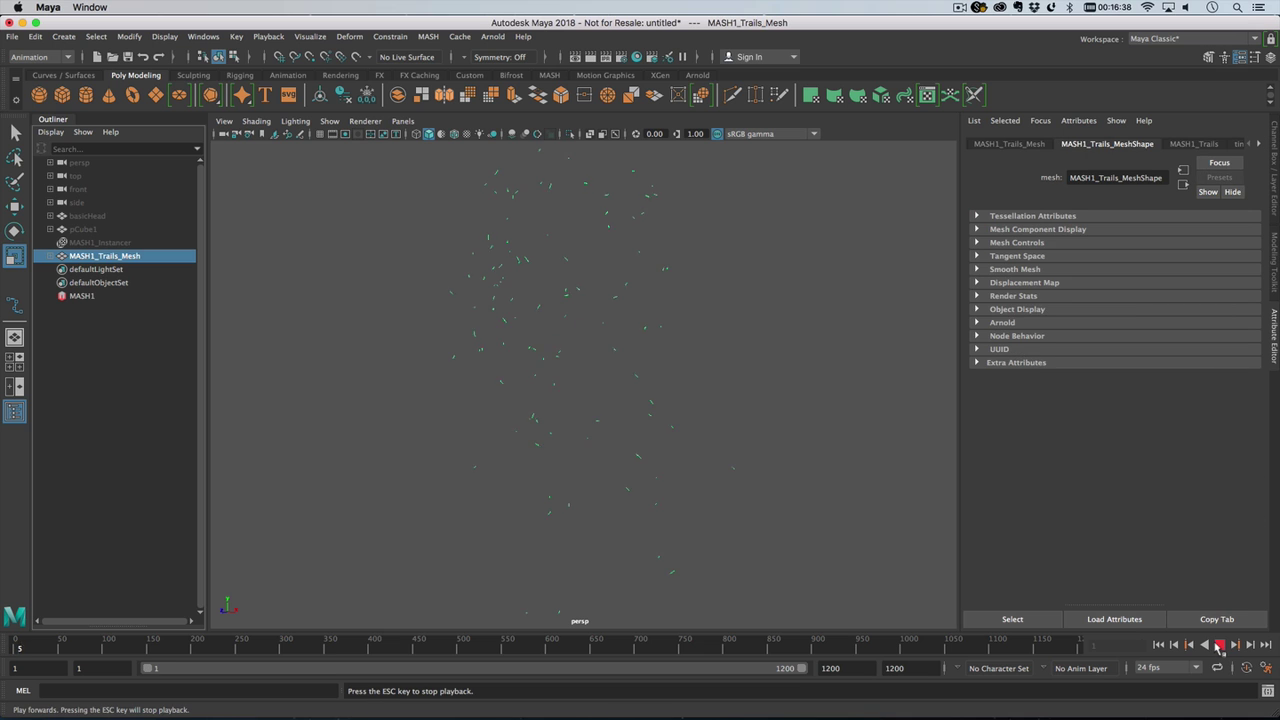
pyautogui.press('Escape')
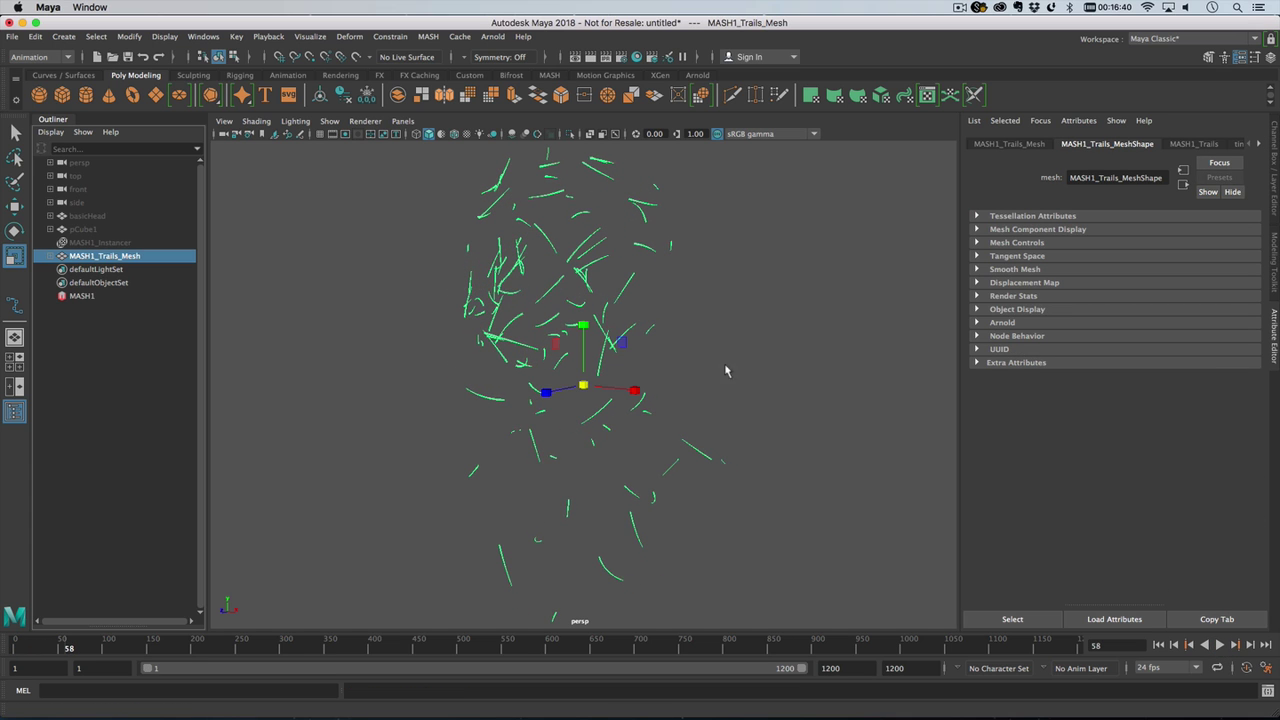
# Step: Assign a new Phong material to the trails mesh and give it a bright cyan incandescence
pyautogui.moveTo(545, 288); pyautogui.dragTo(581, 628, button='right')
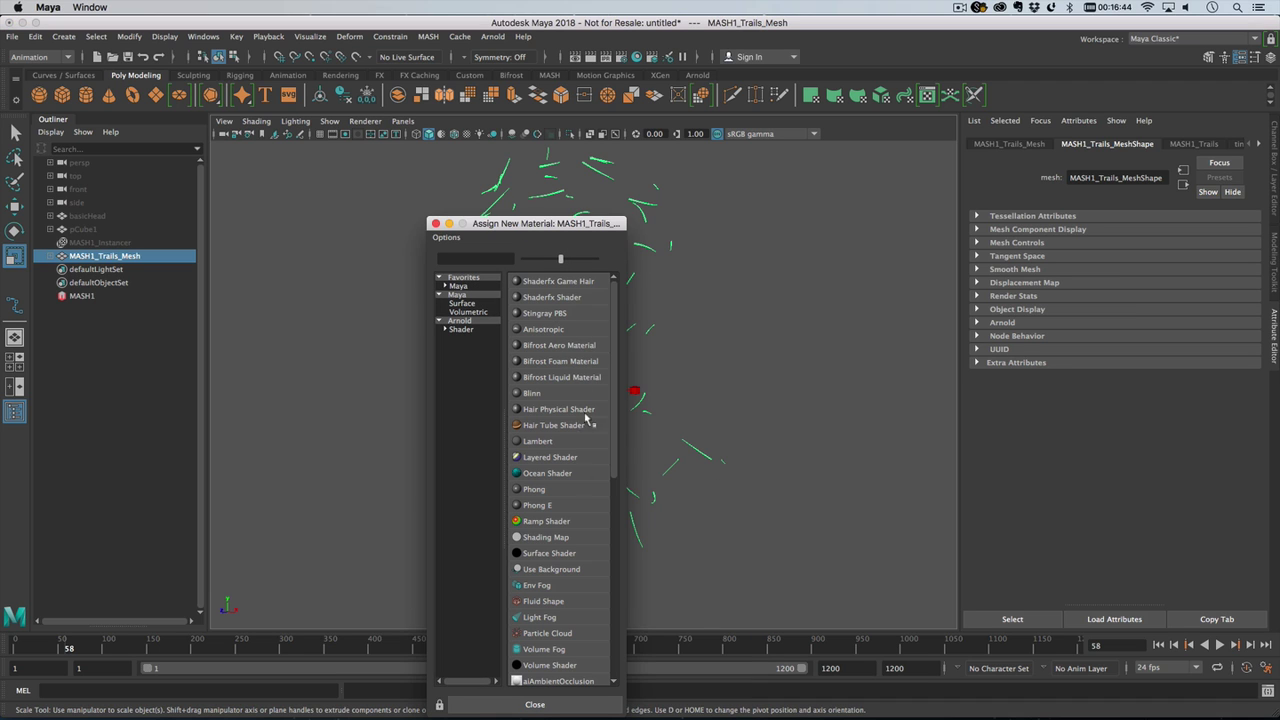
pyautogui.click(536, 489)
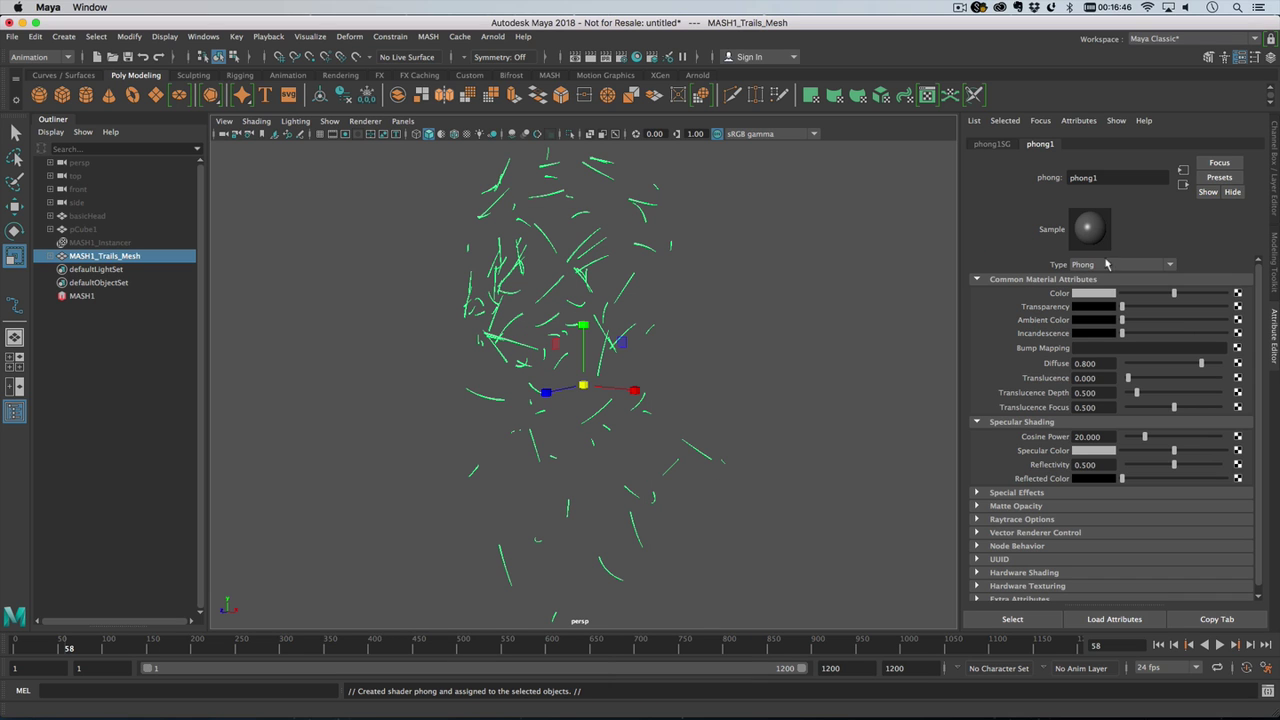
pyautogui.moveTo(1127, 334); pyautogui.dragTo(1198, 334)
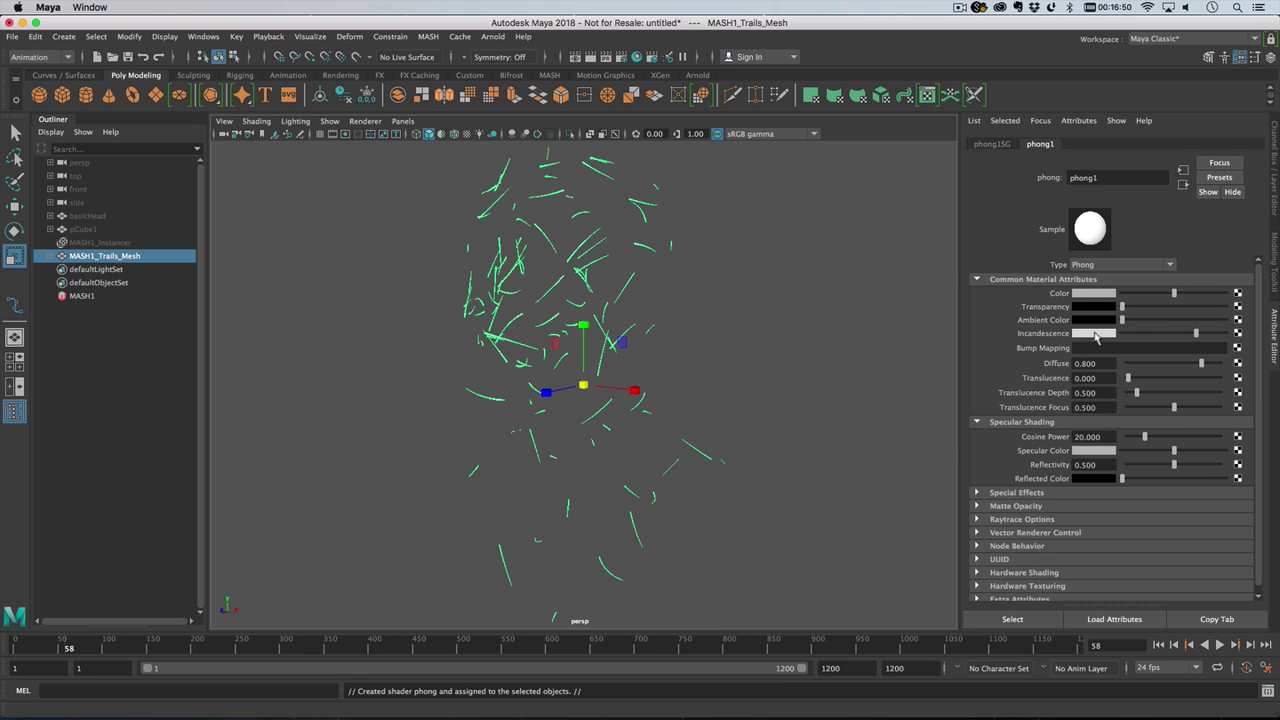
pyautogui.click(1095, 334)
pyautogui.click(1011, 323)
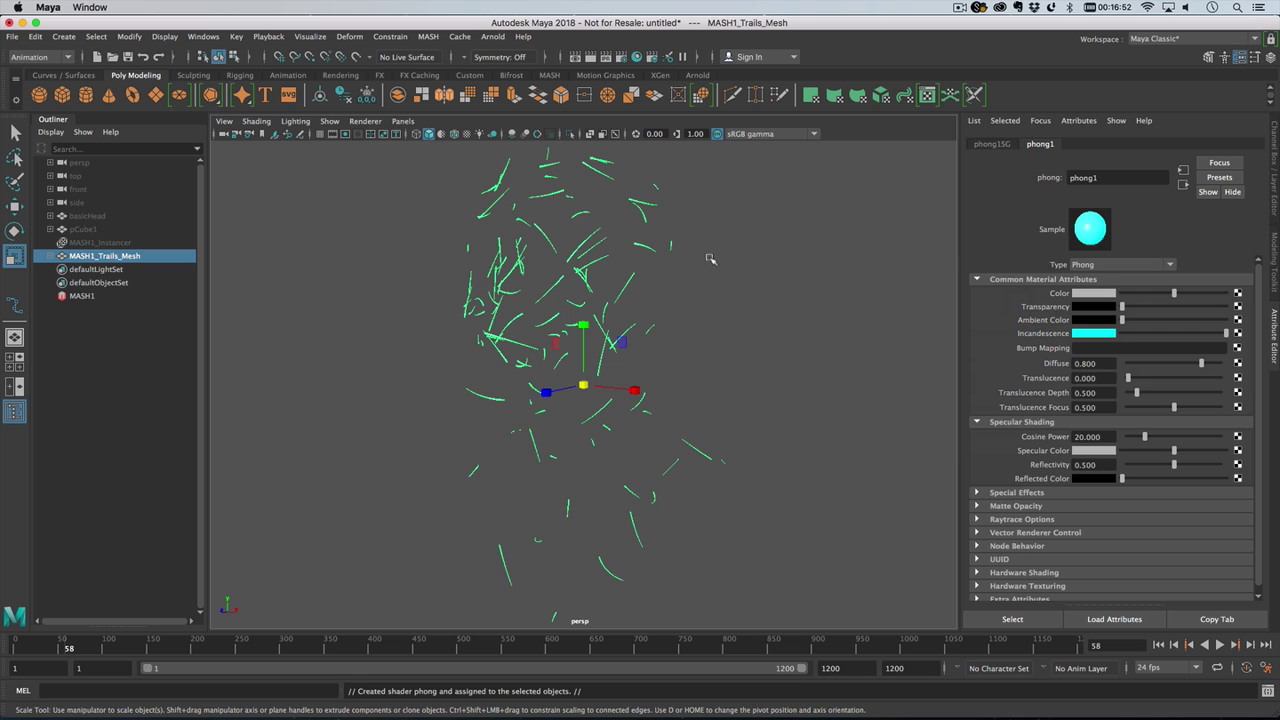
pyautogui.click(801, 403)
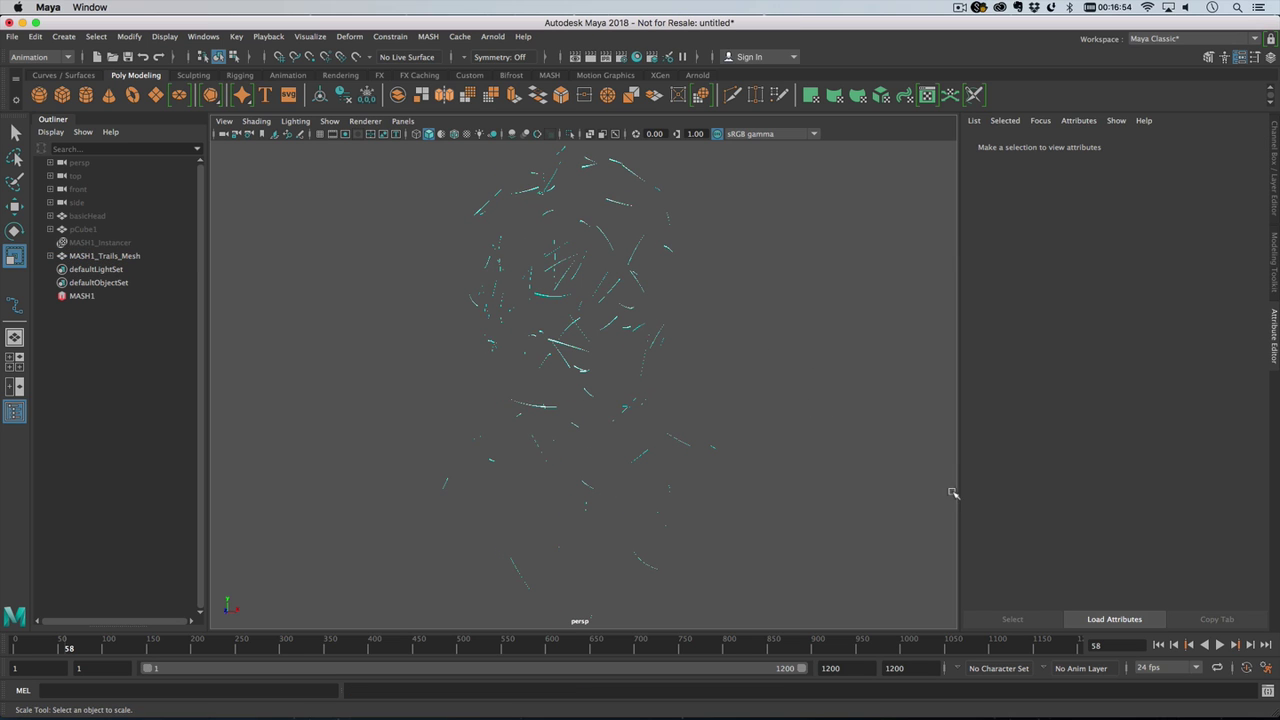
# Step: Set the Signal node's Time Scale to 5 and play the animation to check the trails
pyautogui.click(120, 298)
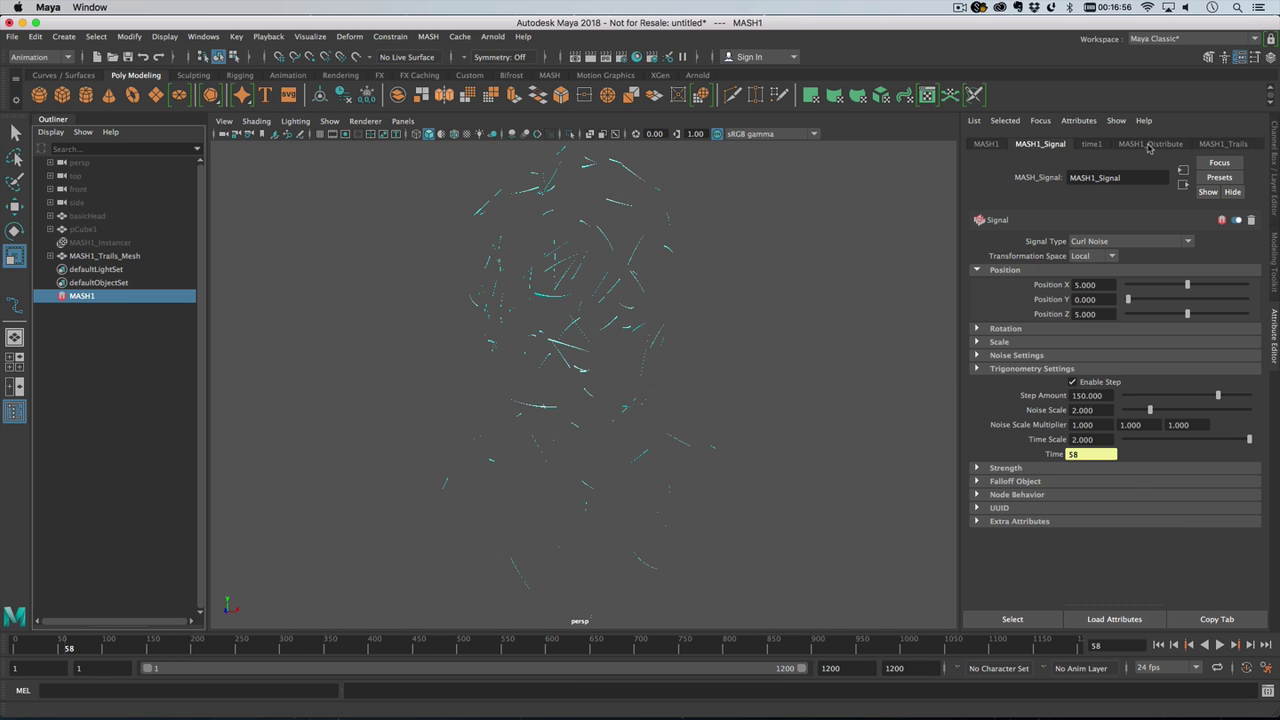
pyautogui.moveTo(1104, 438); pyautogui.dragTo(1061, 433)
pyautogui.write('5')
pyautogui.press('Return')
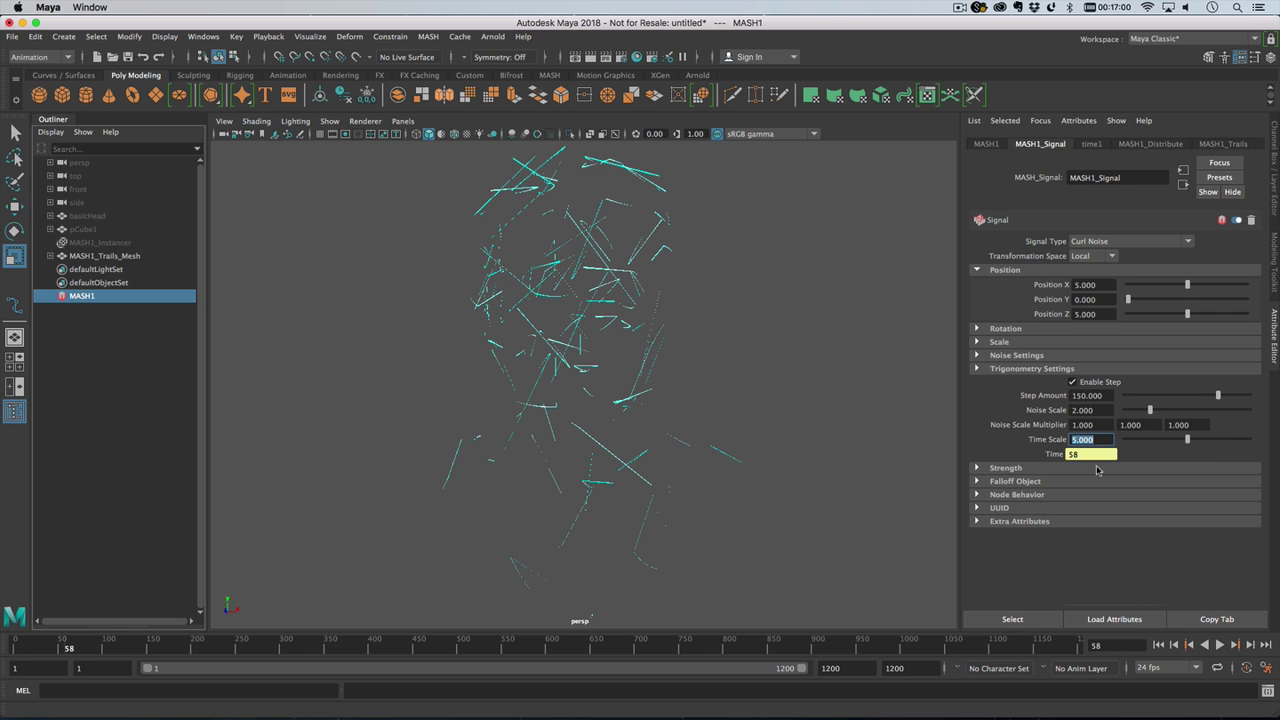
pyautogui.click(1221, 646)
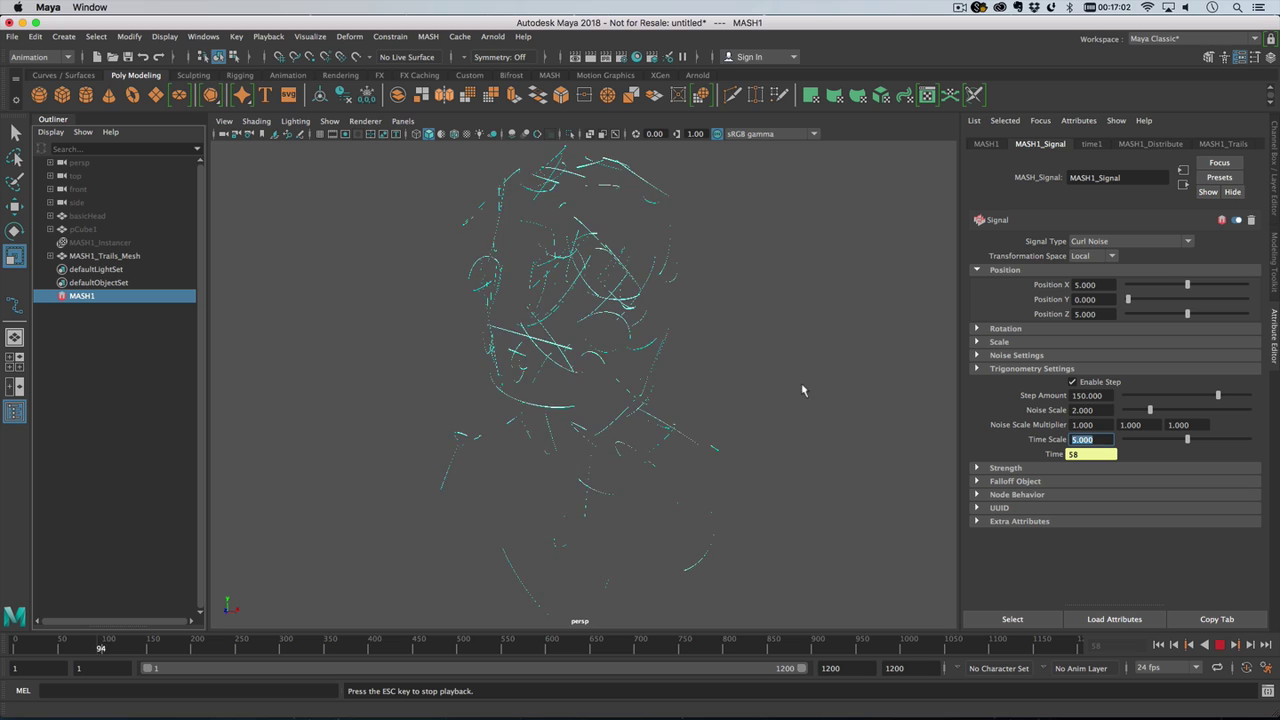
pyautogui.keyDown('alt'); pyautogui.moveTo(686, 400); pyautogui.dragTo(609, 386); pyautogui.keyUp('alt')
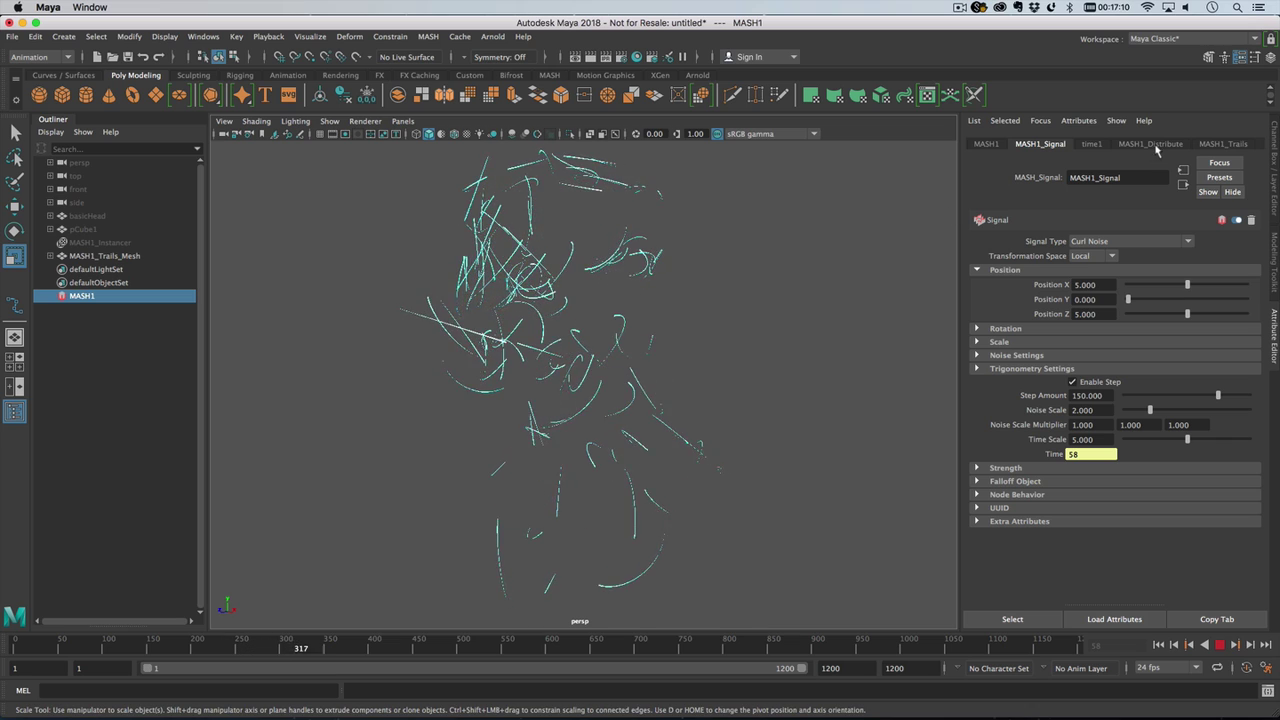
# Step: Set the Trails node's Max Trails to 200 and check the head from another angle
pyautogui.click(1222, 144)
pyautogui.doubleClick(1084, 256)
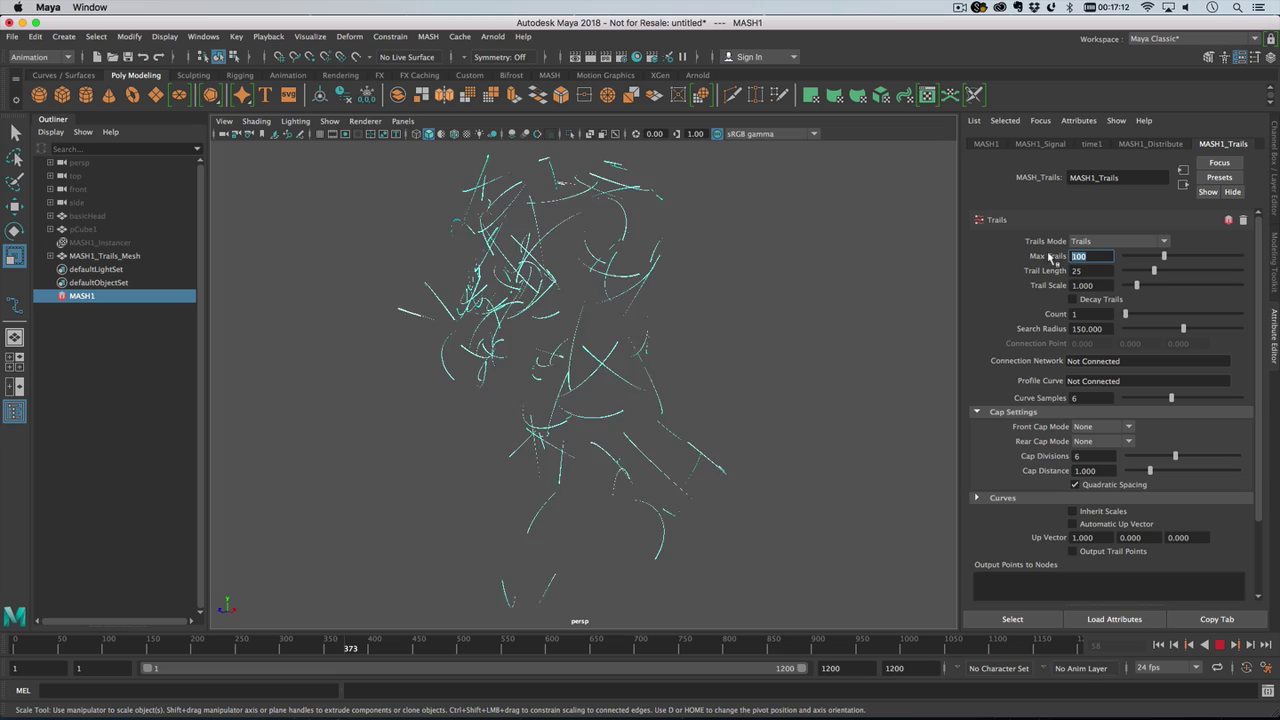
pyautogui.write('200')
pyautogui.press('Return')
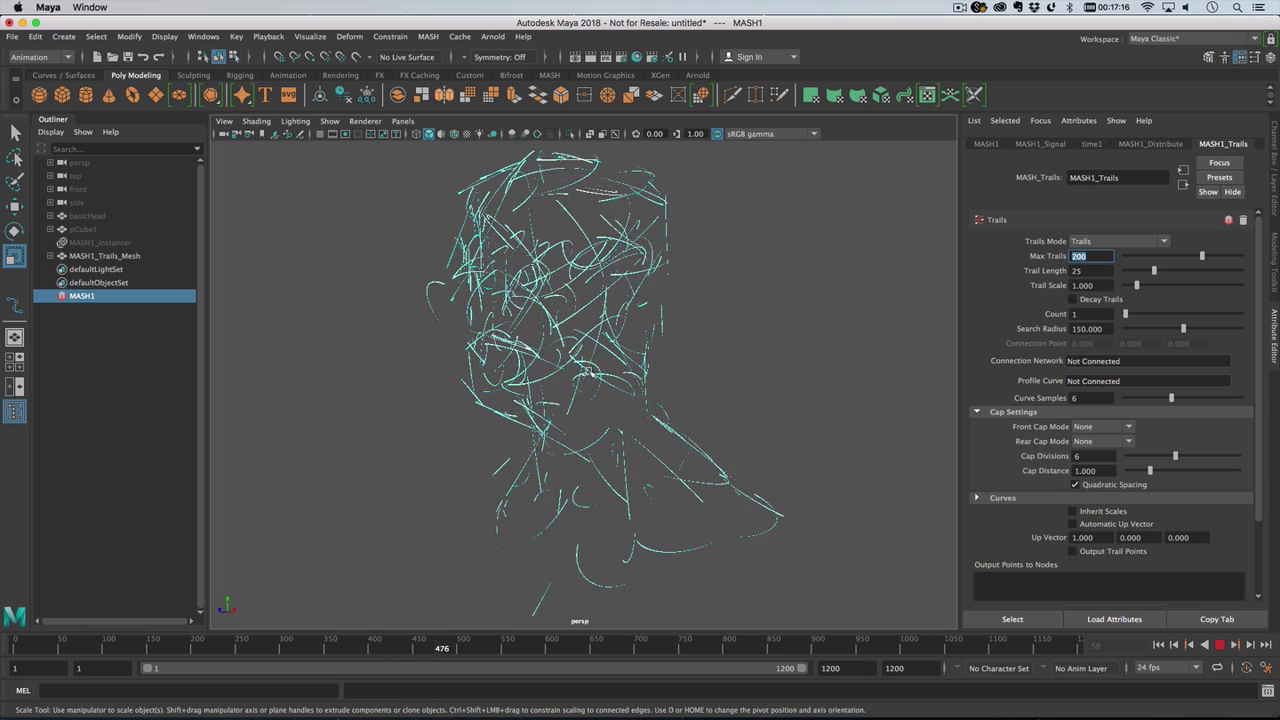
pyautogui.keyDown('alt'); pyautogui.moveTo(586, 373); pyautogui.dragTo(684, 372); pyautogui.keyUp('alt')
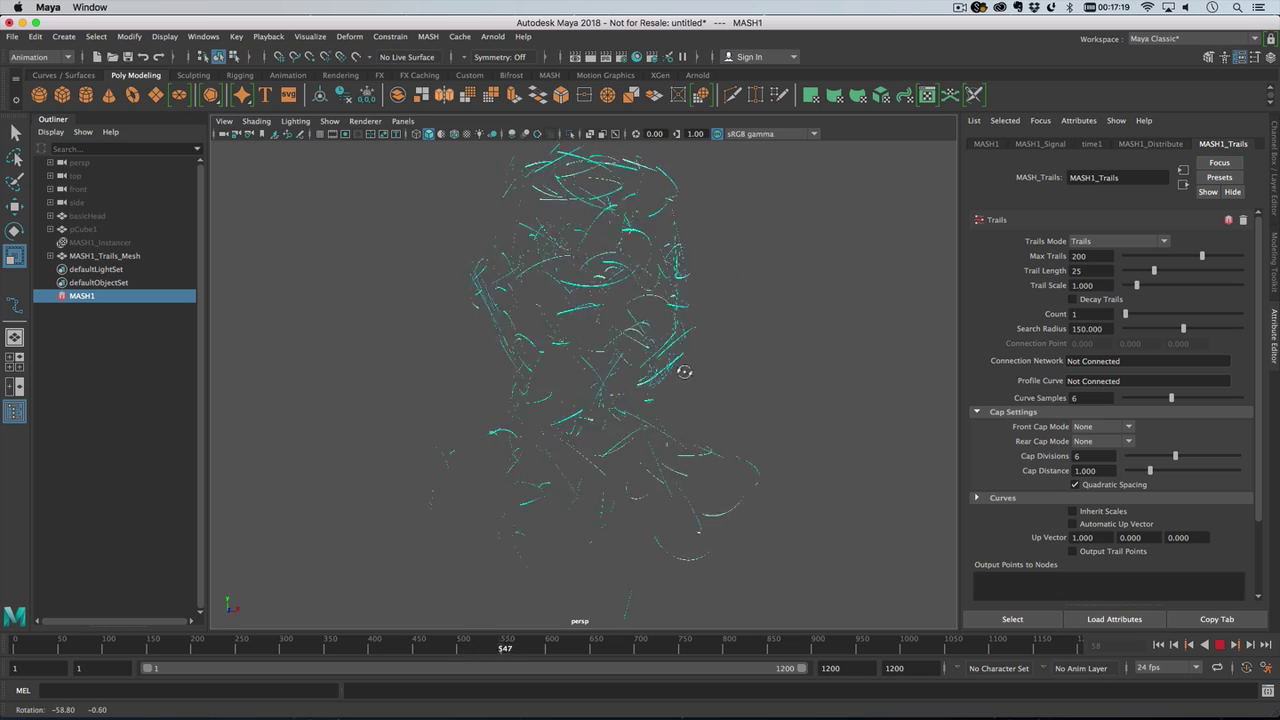
# Step: Set the Signal node's position strength to 3 in X and Z
pyautogui.click(1052, 145)
pyautogui.click(1072, 285)
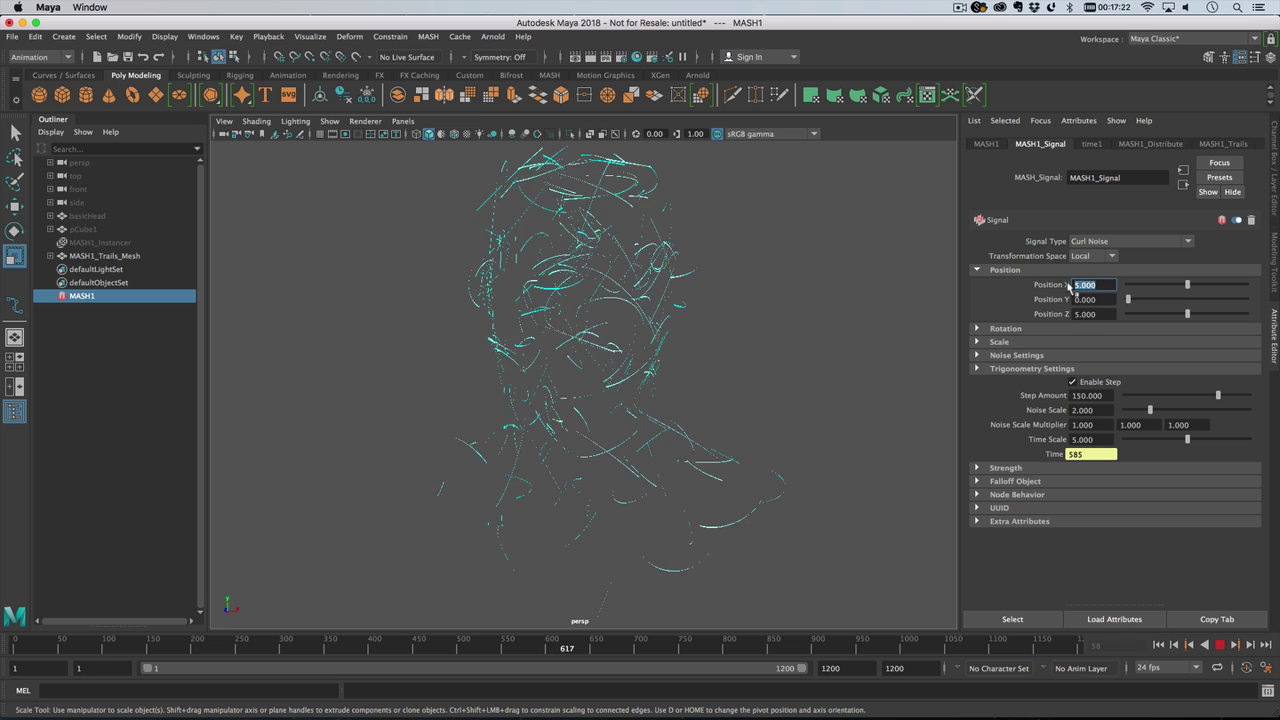
pyautogui.write('3')
pyautogui.press('Tab')
pyautogui.press('Tab')
pyautogui.write('3')
pyautogui.press('Return')
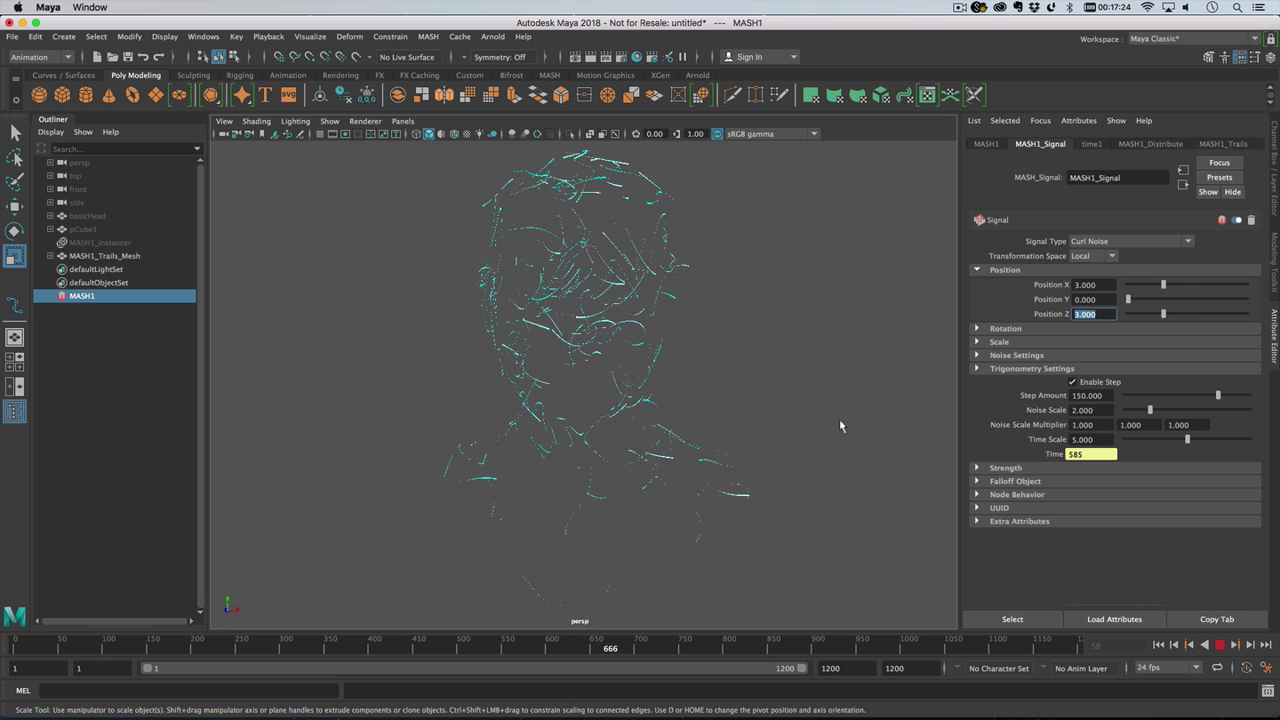
pyautogui.moveTo(795, 415)
pyautogui.keyDown('alt'); pyautogui.mouseDown()
pyautogui.moveTo(810, 420)
pyautogui.moveTo(773, 424)
pyautogui.mouseUp(); pyautogui.keyUp('alt')
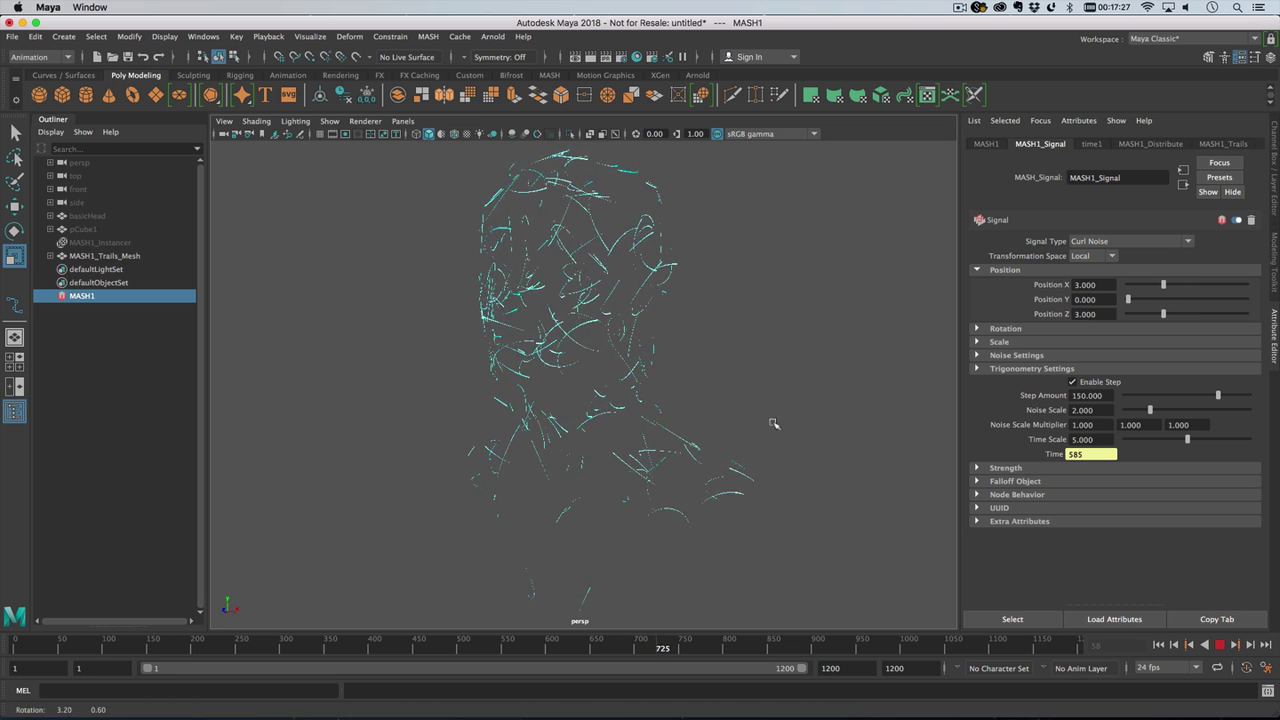
# Step: Set the Distribute node's Number of Points to 400
pyautogui.click(1148, 146)
pyautogui.click(1117, 241)
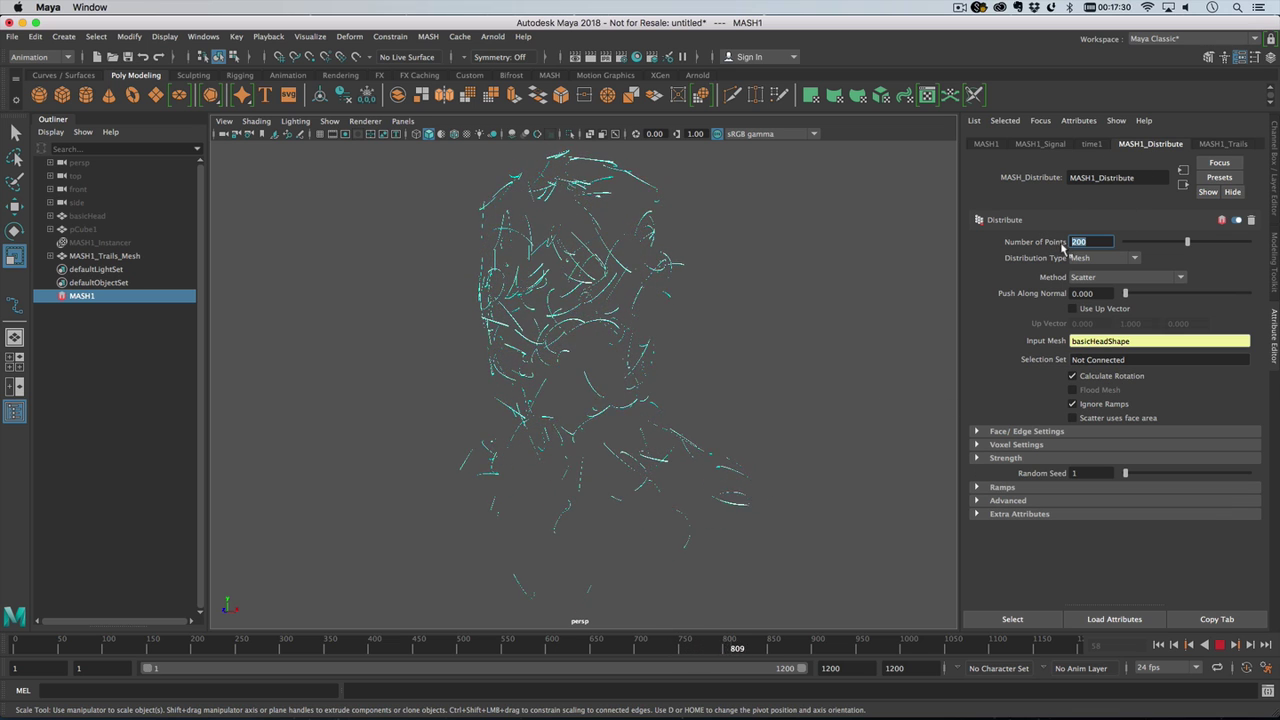
pyautogui.write('400')
pyautogui.press('Return')
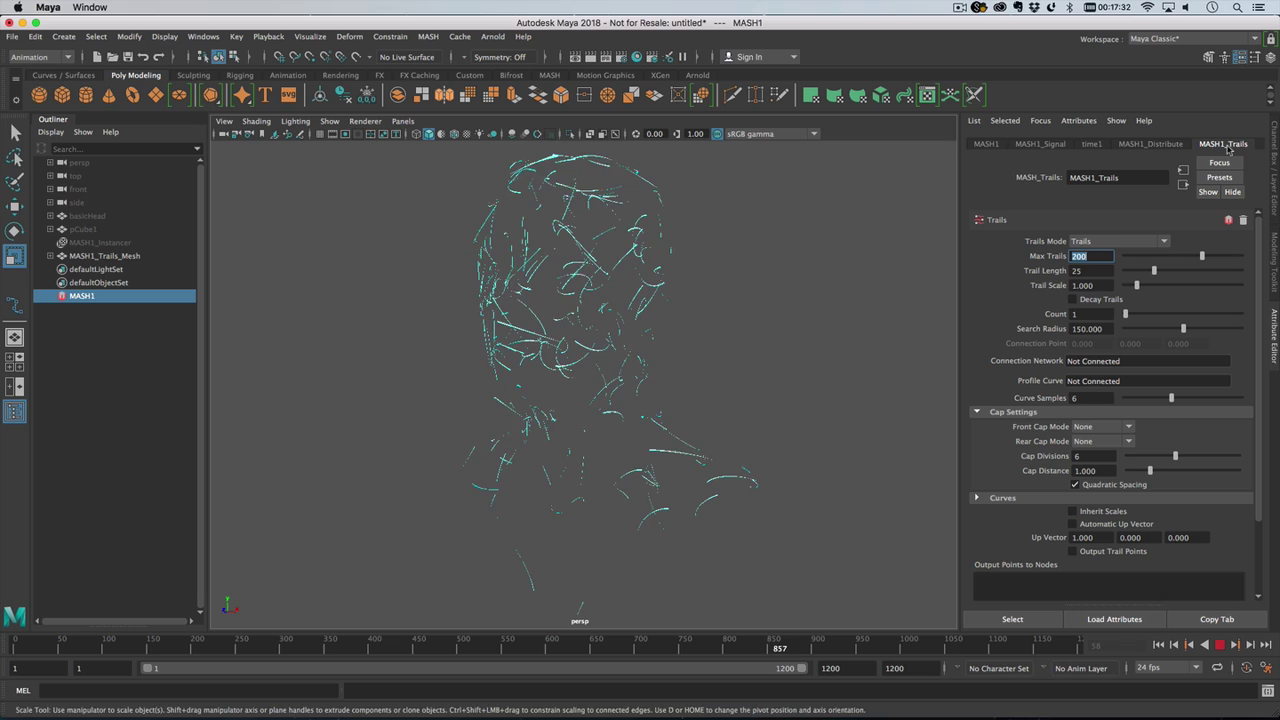
# Step: Set the Trails node's Max Trails to 400 and Trail Length to 15, and inspect the trails around the head
pyautogui.write('400')
pyautogui.press('Return')
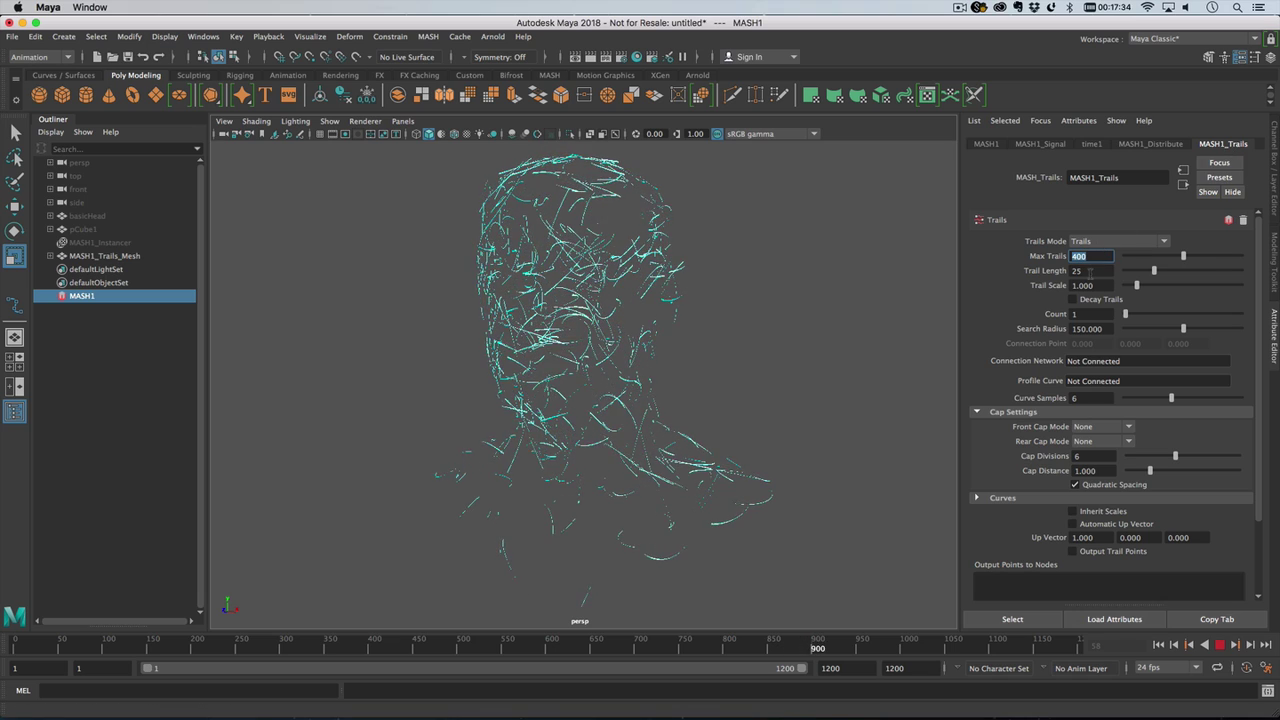
pyautogui.moveTo(1110, 272); pyautogui.dragTo(1062, 275)
pyautogui.write('15')
pyautogui.press('Return')
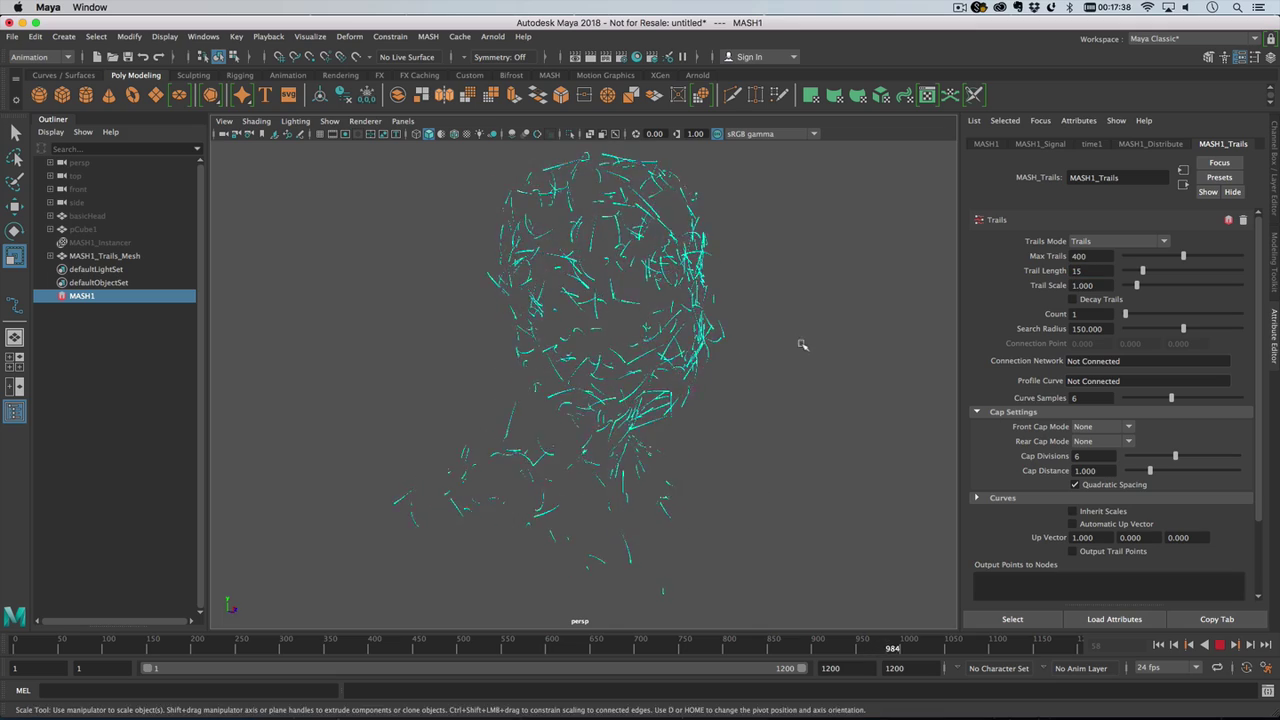
pyautogui.keyDown('alt'); pyautogui.moveTo(806, 346); pyautogui.dragTo(684, 341); pyautogui.keyUp('alt')
pyautogui.moveTo(757, 376)
pyautogui.keyDown('alt'); pyautogui.mouseDown()
pyautogui.moveTo(737, 371)
pyautogui.moveTo(781, 378)
pyautogui.mouseUp(); pyautogui.keyUp('alt')
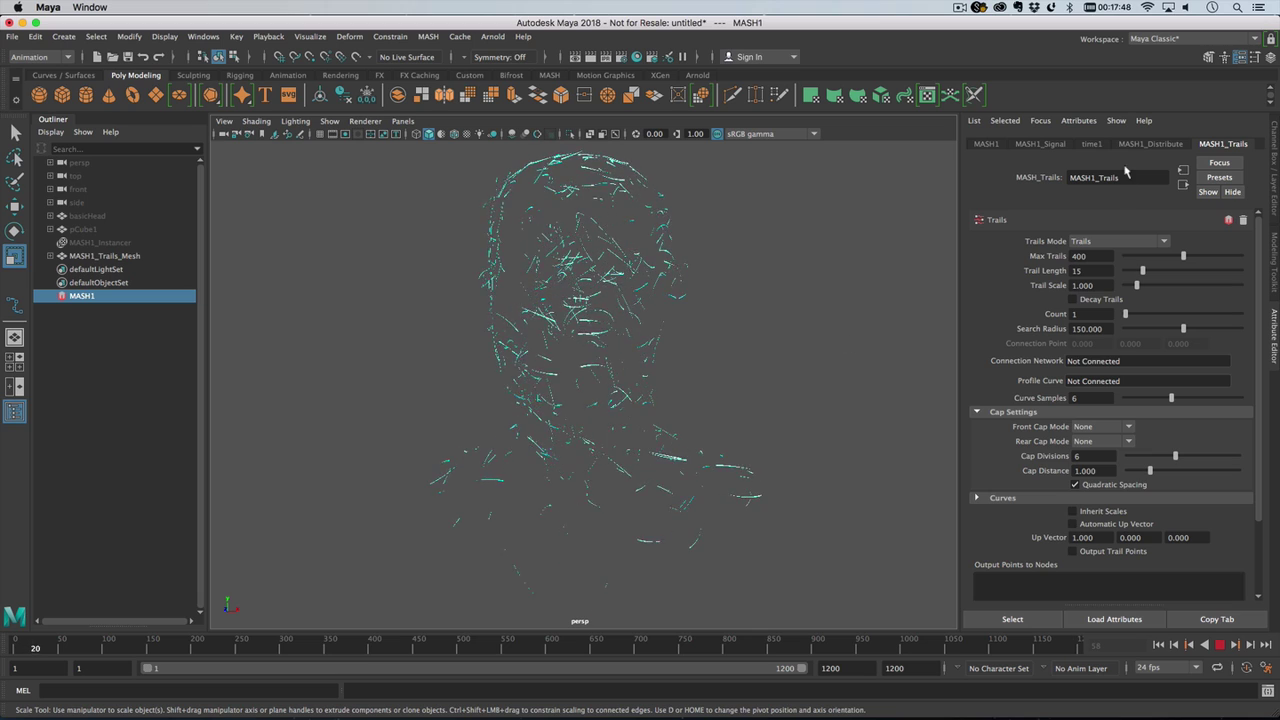
# Step: Set the Signal node's Step Amount to 0.01 and examine how neighbouring trails flow across the head
pyautogui.click(1043, 144)
pyautogui.keyDown('alt'); pyautogui.moveTo(740, 372); pyautogui.dragTo(742, 373); pyautogui.keyUp('alt')
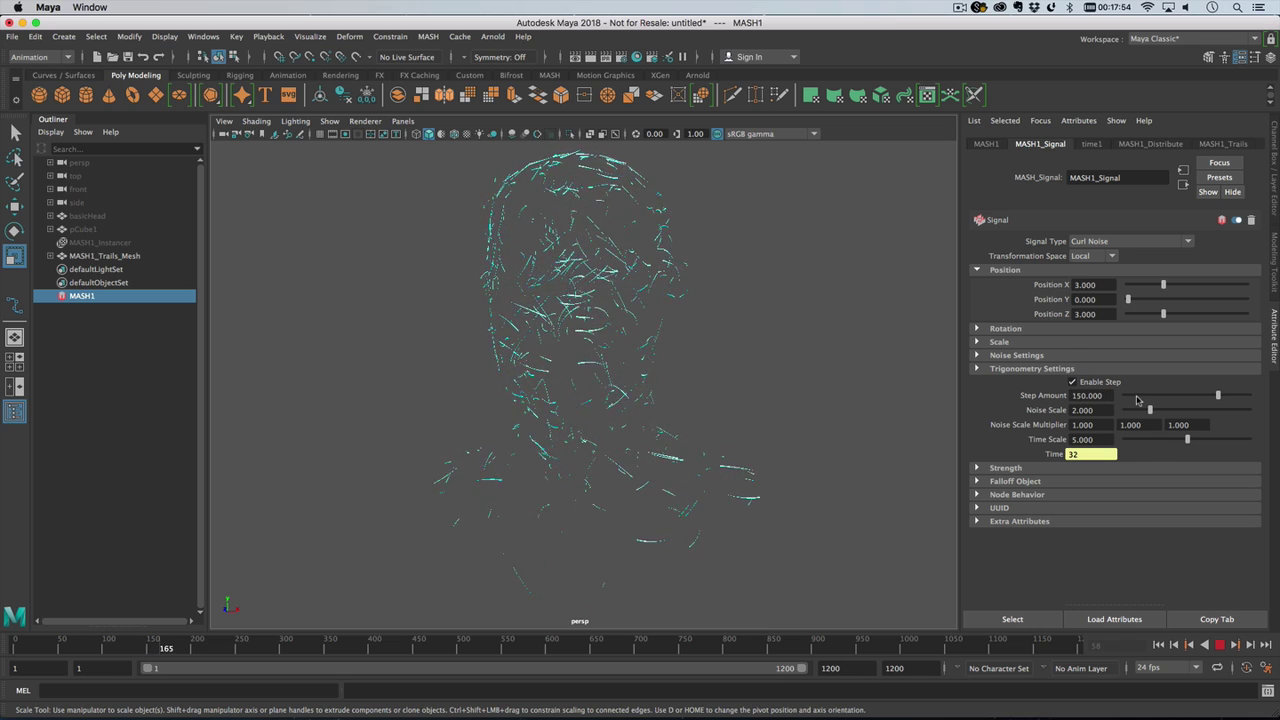
pyautogui.click(1095, 396)
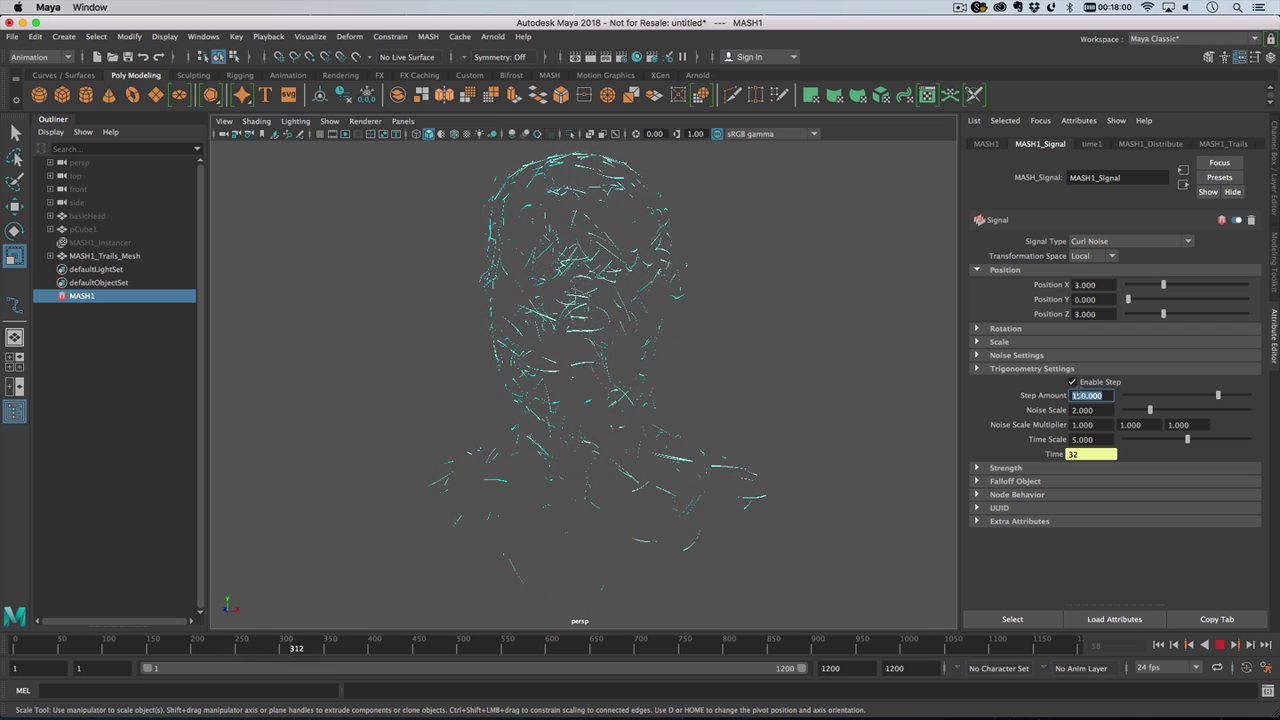
pyautogui.write('0.')
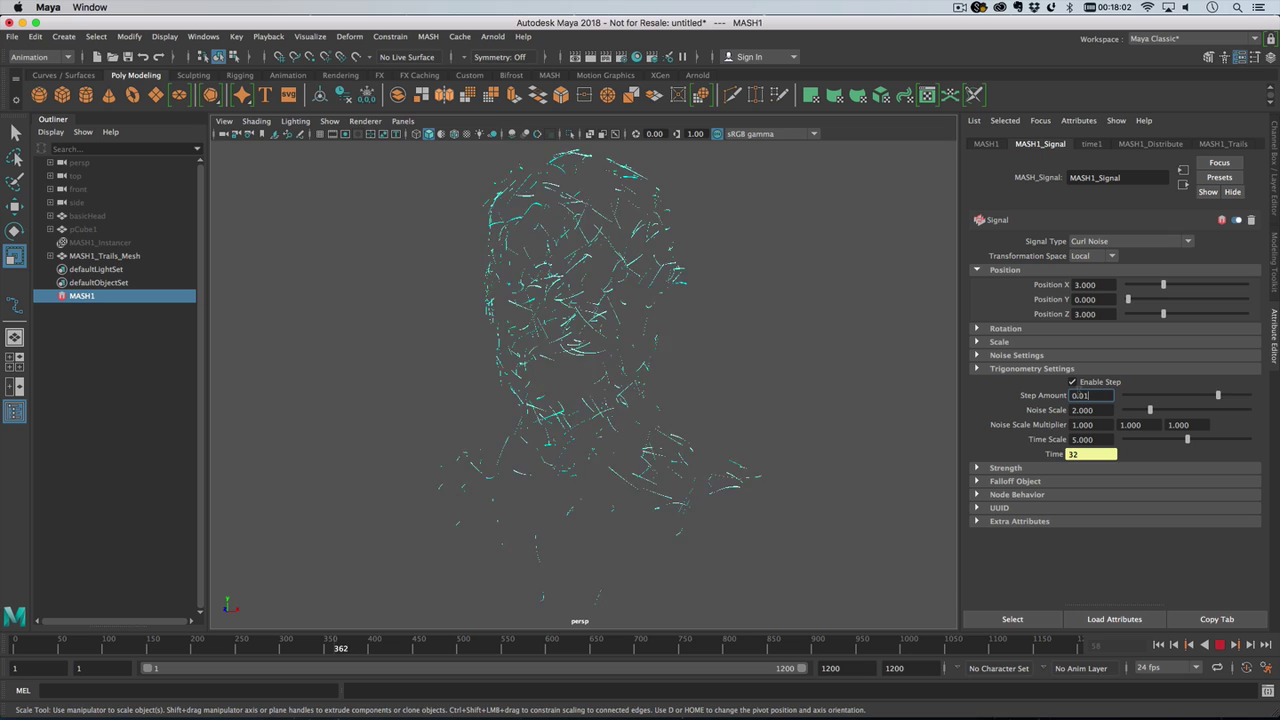
pyautogui.write('01')
pyautogui.press('Return')
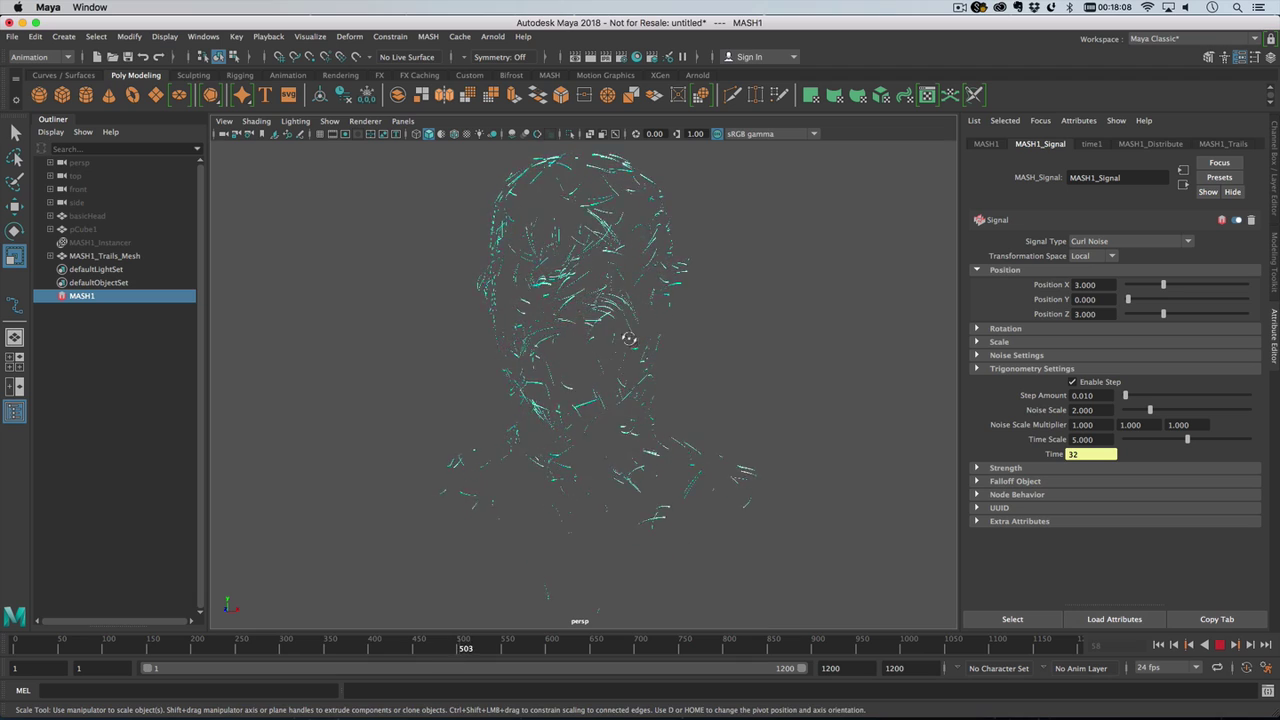
pyautogui.keyDown('alt'); pyautogui.moveTo(629, 339); pyautogui.dragTo(649, 355); pyautogui.keyUp('alt')
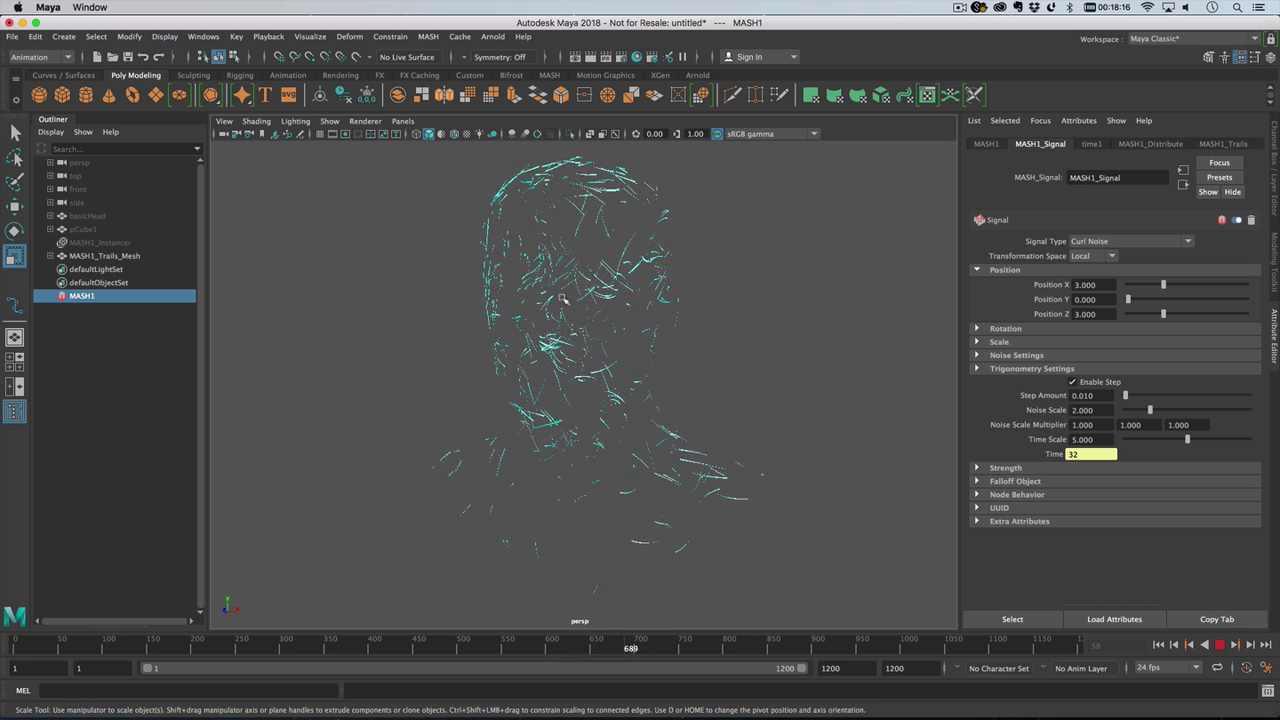
pyautogui.keyDown('alt'); pyautogui.moveTo(563, 298); pyautogui.dragTo(590, 320); pyautogui.keyUp('alt')
# Step: Stop the playback and set the Distribute node's Number of Points to 600
pyautogui.hotkey('alt', 'v')
pyautogui.click(1165, 147)
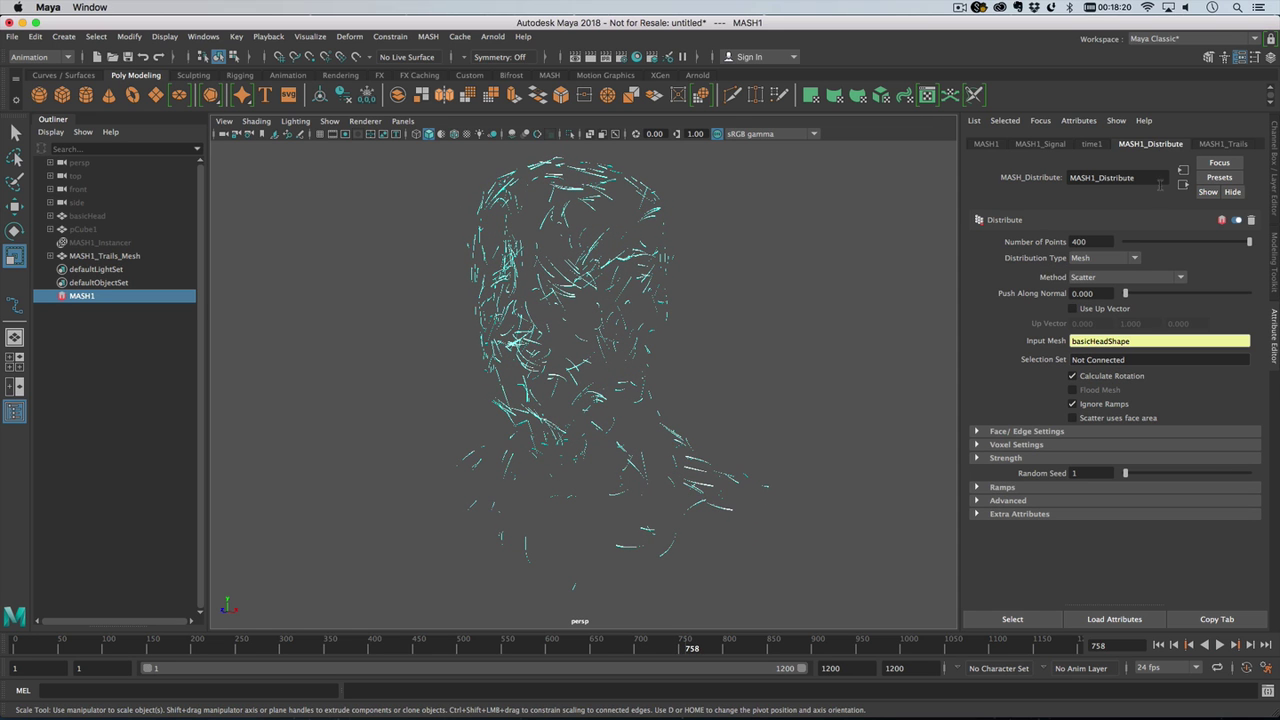
pyautogui.click(1077, 242)
pyautogui.press('Return')
# Step: Set the Trails node's Max Trails to 600, replay the animation from the first frame and inspect the trails around the head
pyautogui.click(1222, 144)
pyautogui.doubleClick(1088, 256)
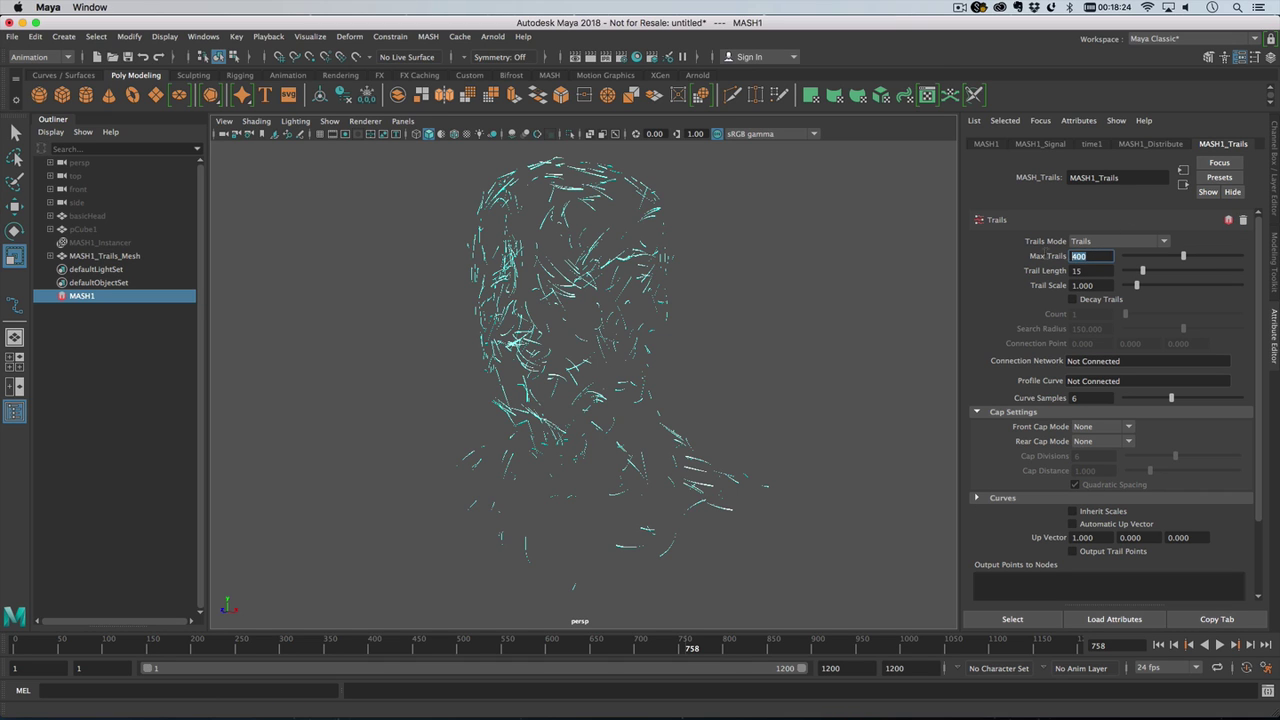
pyautogui.write('600')
pyautogui.press('Return')
pyautogui.click(1158, 645)
pyautogui.click(1219, 645)
pyautogui.keyDown('alt'); pyautogui.moveTo(687, 339); pyautogui.dragTo(695, 337); pyautogui.keyUp('alt')
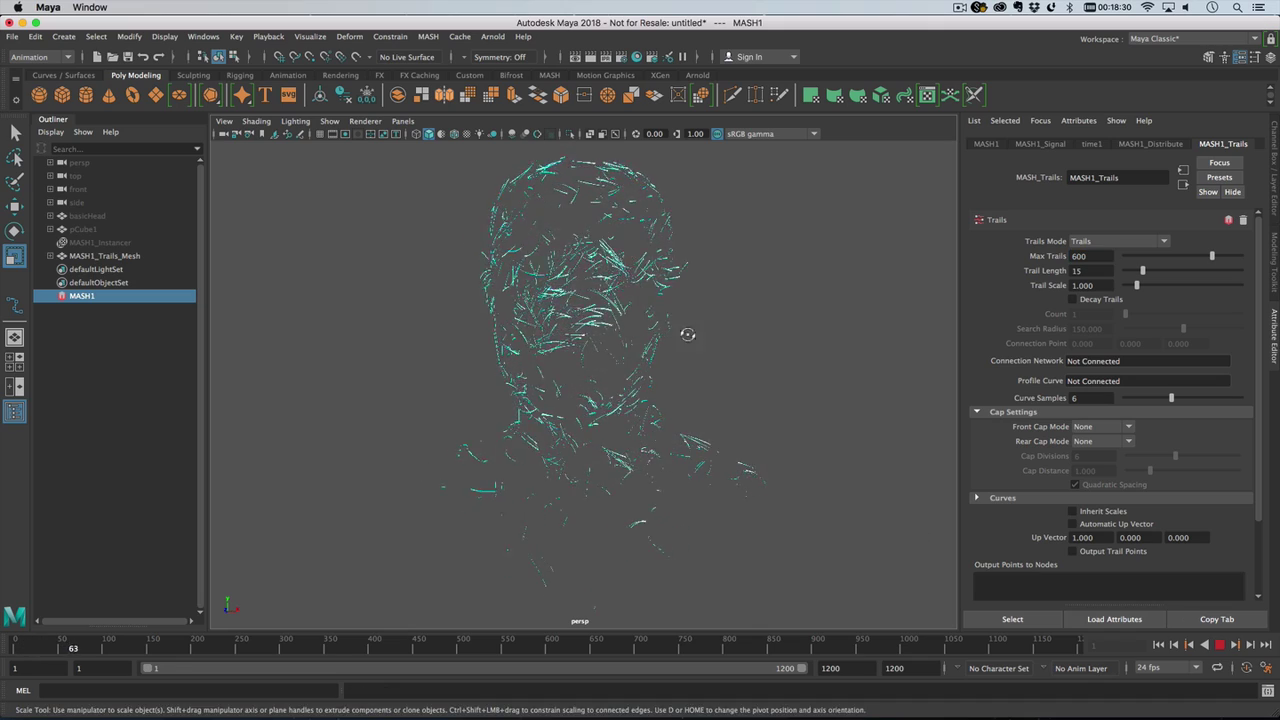
pyautogui.keyDown('alt'); pyautogui.moveTo(755, 337); pyautogui.dragTo(835, 376, button='right'); pyautogui.keyUp('alt')
pyautogui.keyDown('alt'); pyautogui.moveTo(823, 371); pyautogui.dragTo(763, 371); pyautogui.keyUp('alt')
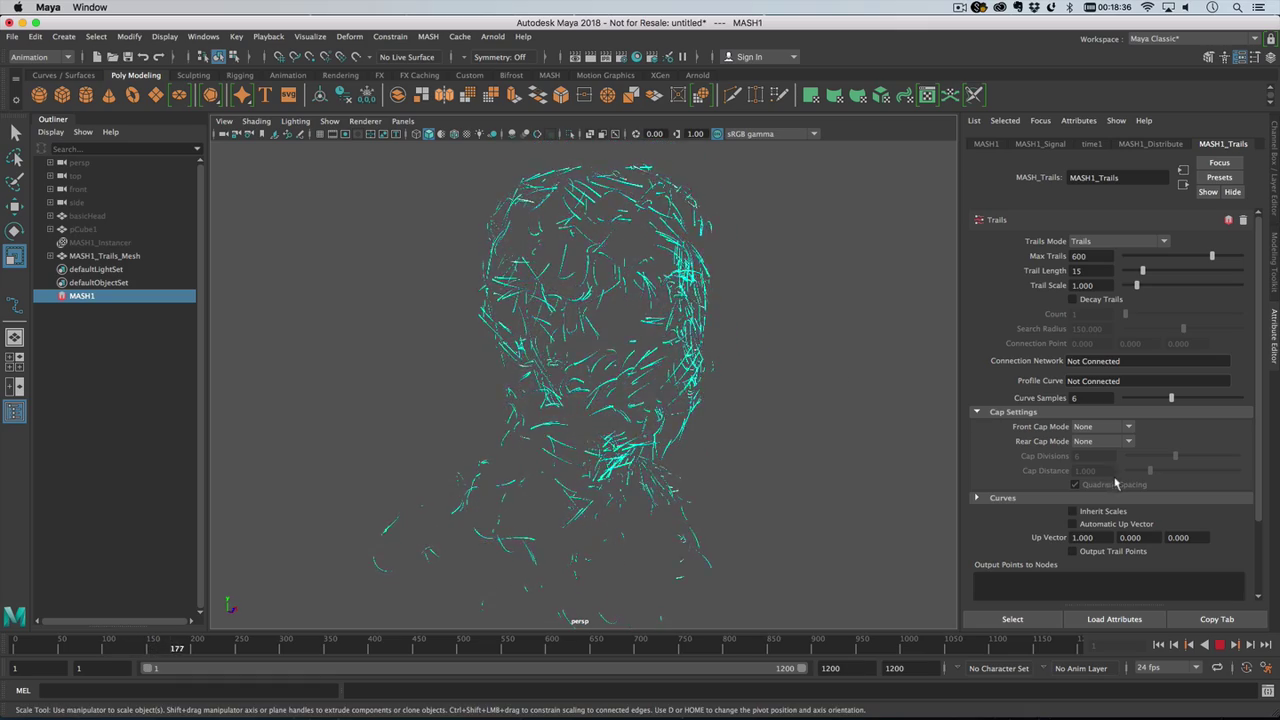
# Step: Set the Signal node's Position Y to 3 and inspect the trails from several angles
pyautogui.click(1045, 144)
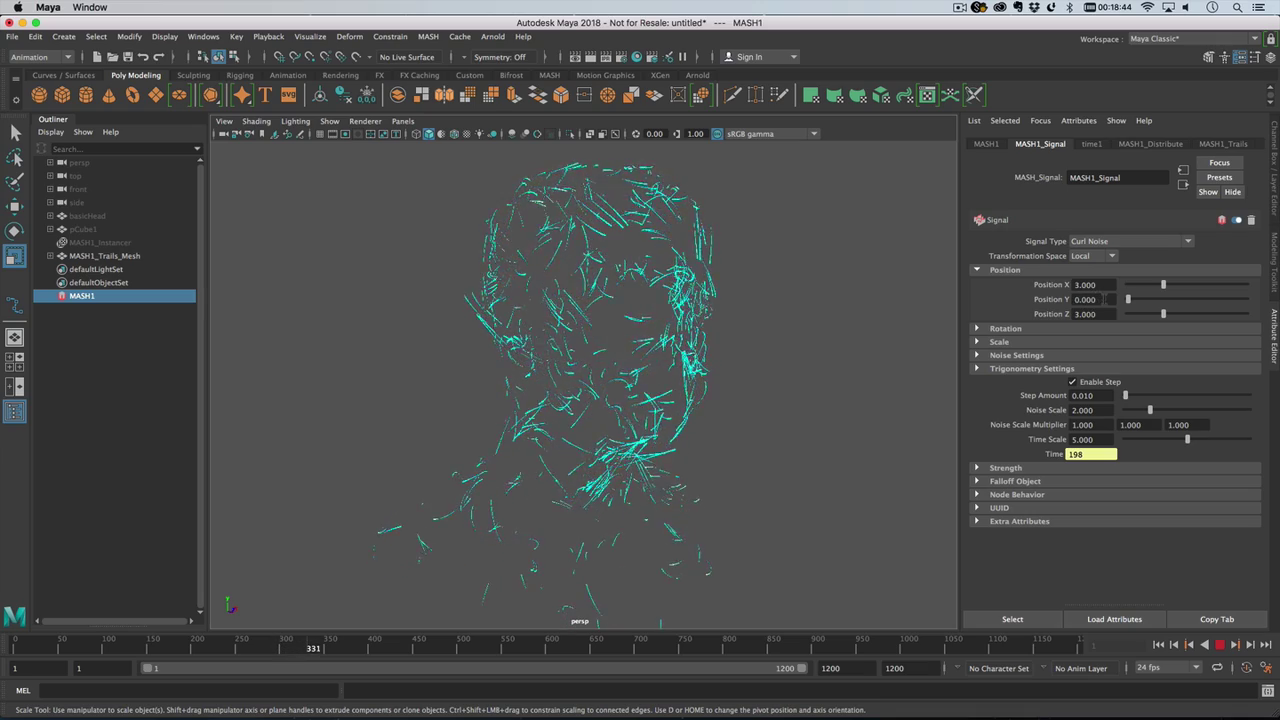
pyautogui.click(1105, 298)
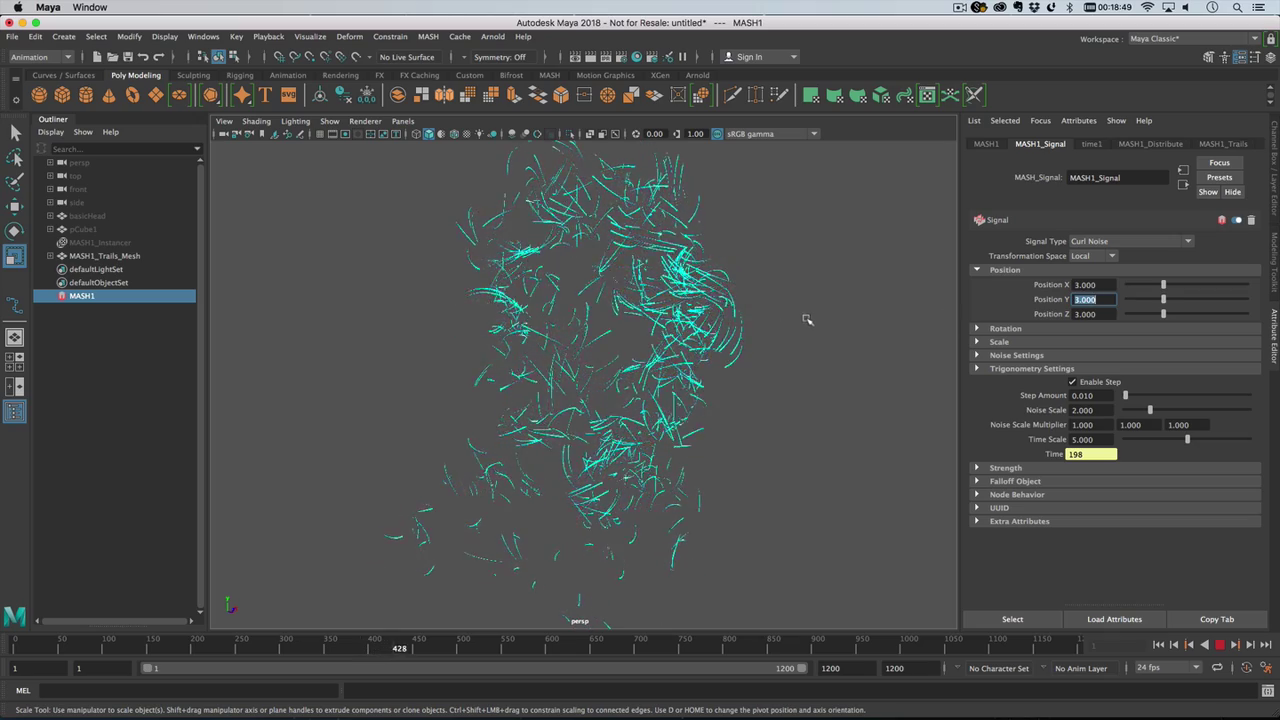
pyautogui.keyDown('alt'); pyautogui.moveTo(804, 317); pyautogui.dragTo(690, 315); pyautogui.keyUp('alt')
pyautogui.keyDown('alt'); pyautogui.moveTo(690, 315); pyautogui.dragTo(686, 315, button='right'); pyautogui.keyUp('alt')
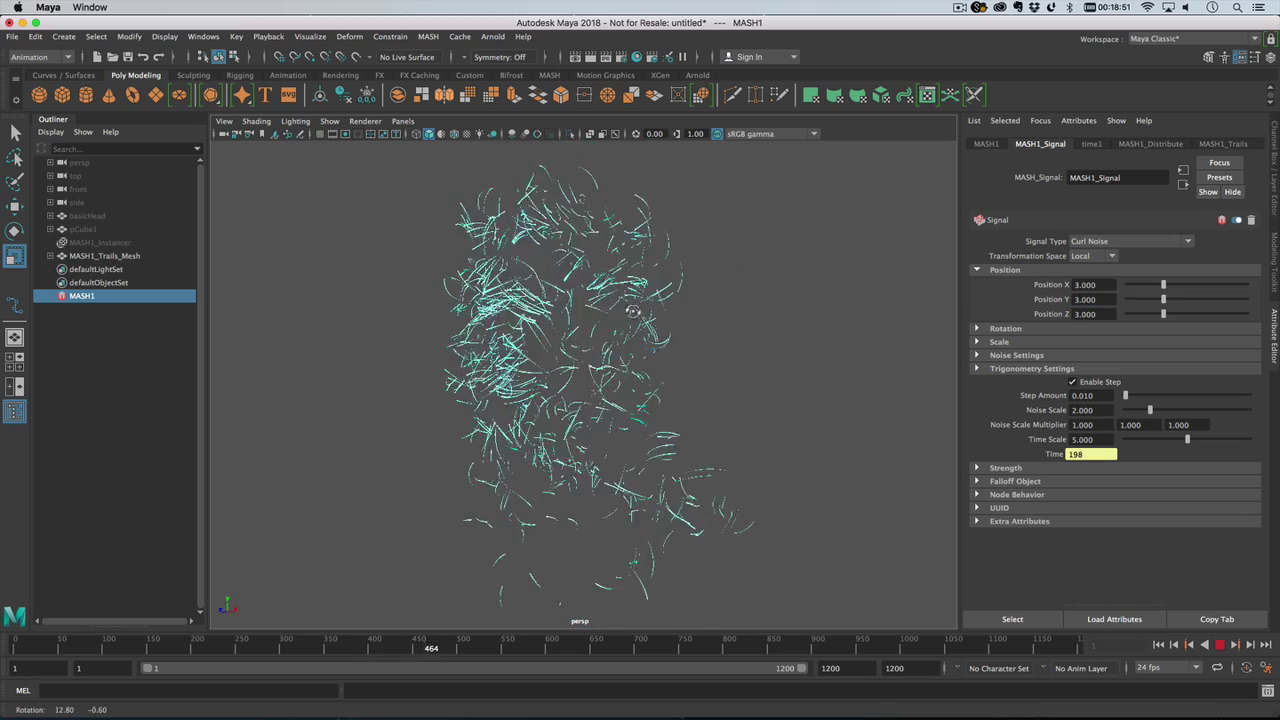
pyautogui.moveTo(685, 316)
pyautogui.keyDown('alt'); pyautogui.mouseDown()
pyautogui.moveTo(607, 318)
pyautogui.moveTo(766, 306)
pyautogui.moveTo(760, 319)
pyautogui.mouseUp(); pyautogui.keyUp('alt')
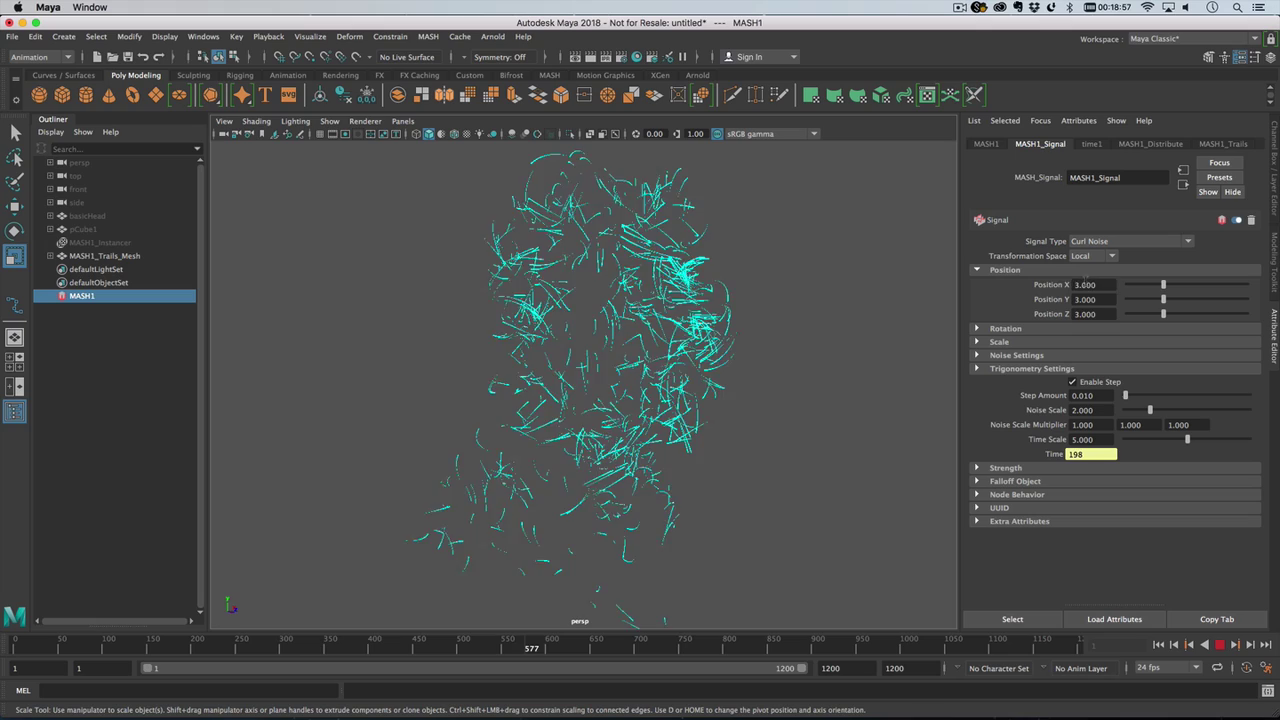
# Step: Set the Signal node's position strength to 1 in X, Y and Z
pyautogui.click(1068, 285)
pyautogui.write('1')
pyautogui.press('Tab')
pyautogui.write('1')
pyautogui.press('Tab')
pyautogui.write('1')
pyautogui.press('Return')
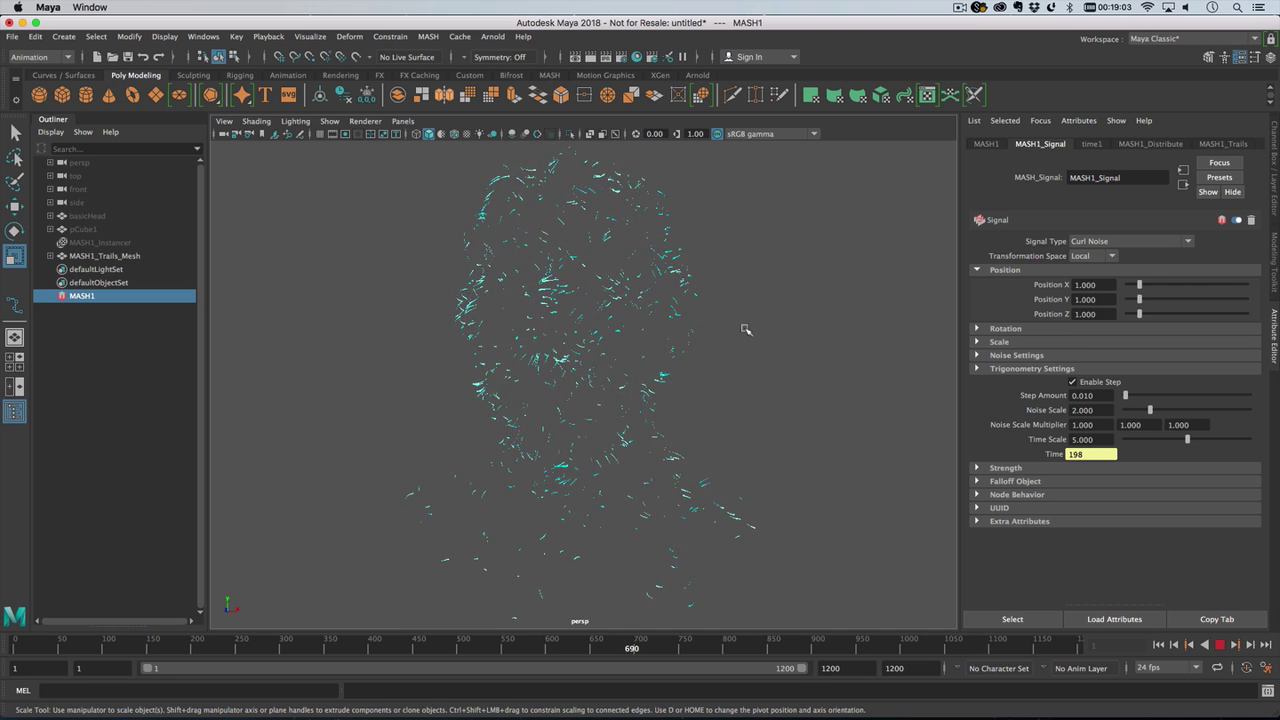
# Step: Set the Signal node's position strength to 3 in X, 0 in Y and 3 in Z
pyautogui.moveTo(1110, 287); pyautogui.dragTo(1038, 281)
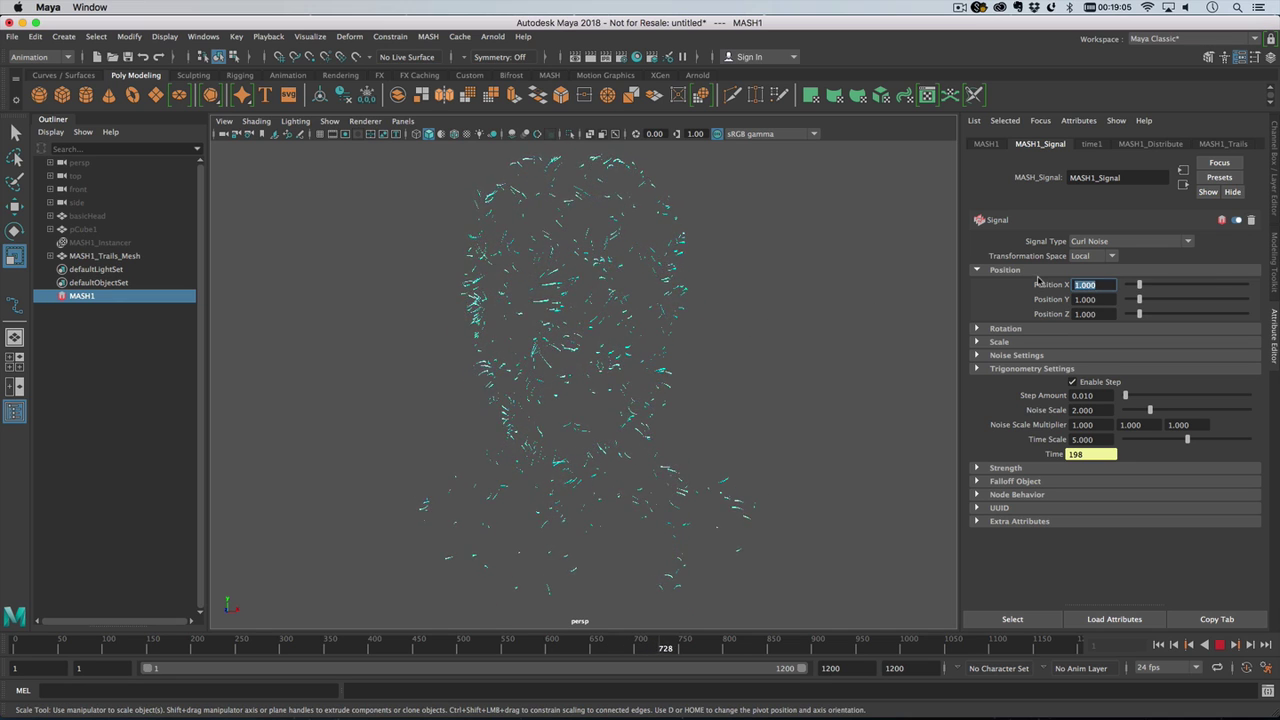
pyautogui.write('3')
pyautogui.press('Tab')
pyautogui.write('0')
pyautogui.press('Tab')
pyautogui.write('3')
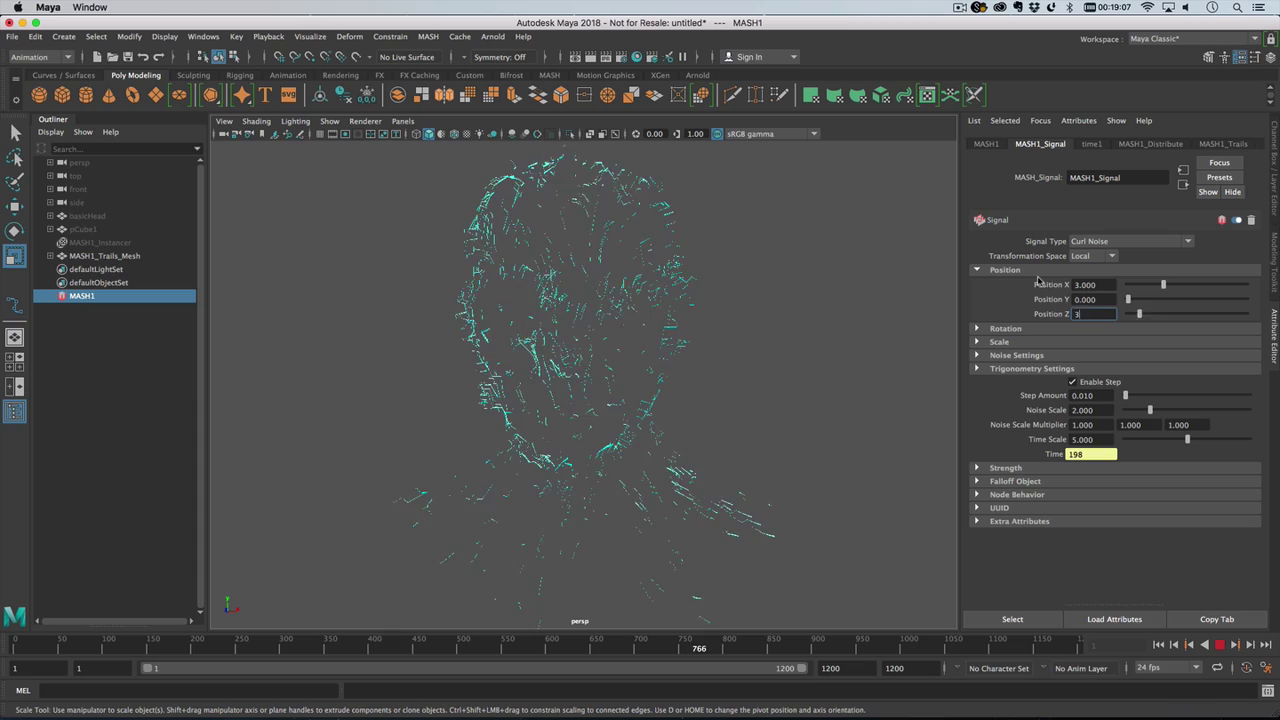
pyautogui.press('Return')
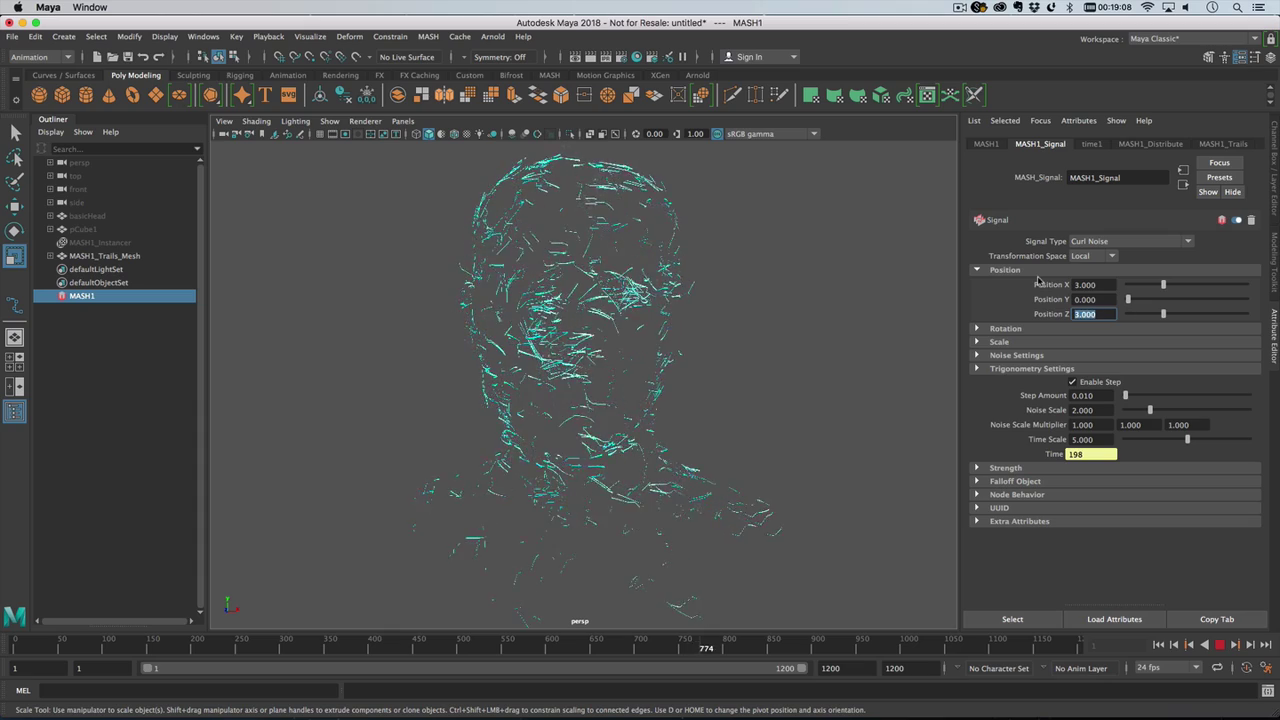
# Step: Set the Signal node's Step Amount to 0.02
pyautogui.doubleClick(1100, 395)
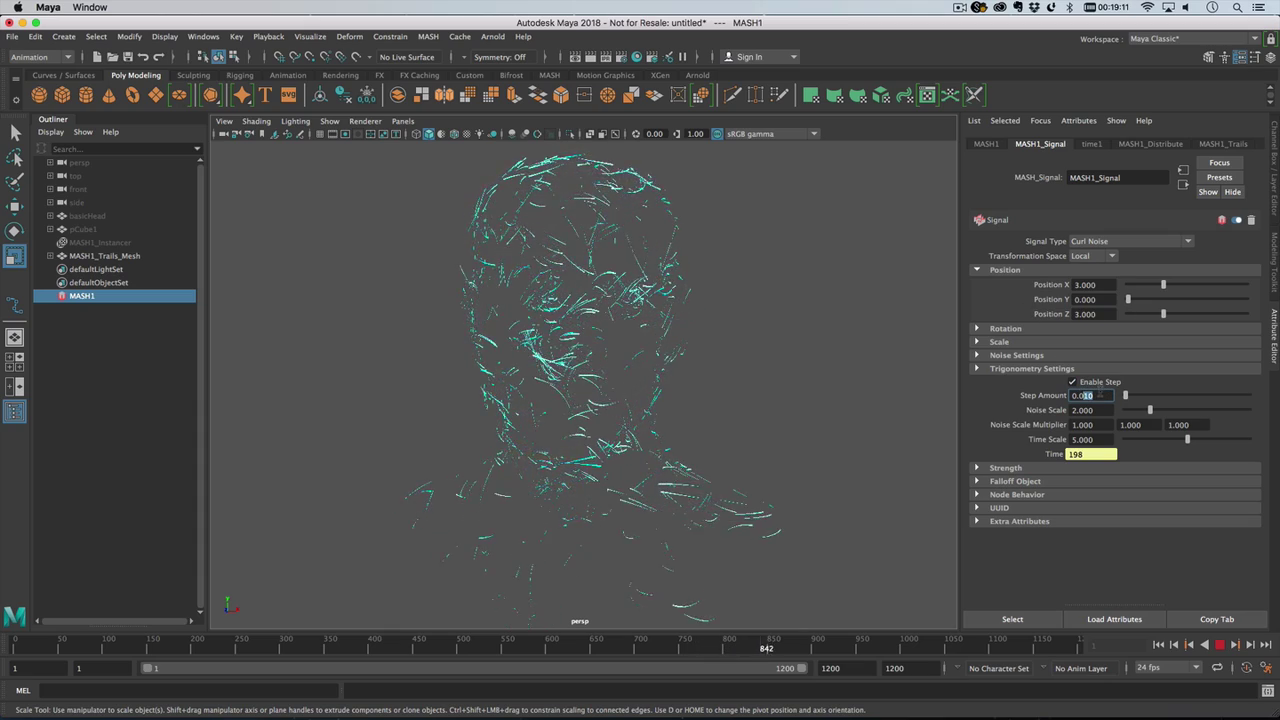
pyautogui.write('.02')
pyautogui.press('Return')
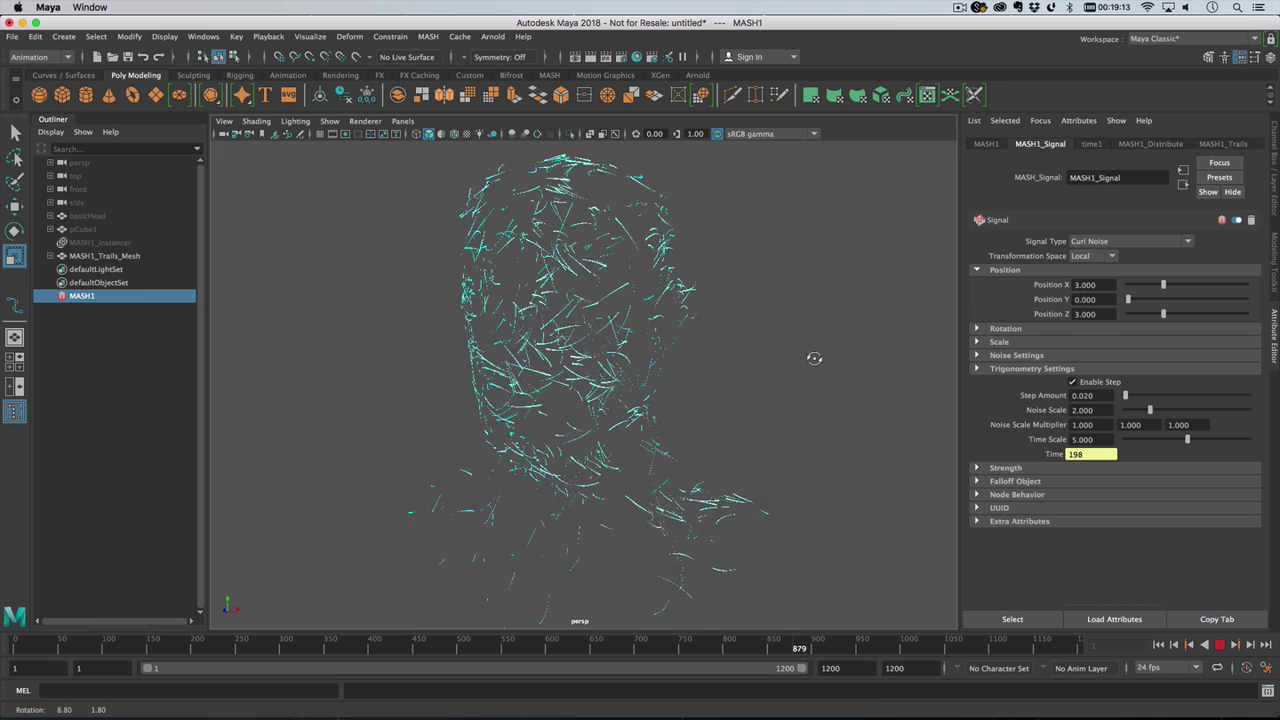
# Step: Reduce the Distribute node's Number of Points to 100
pyautogui.click(1150, 143)
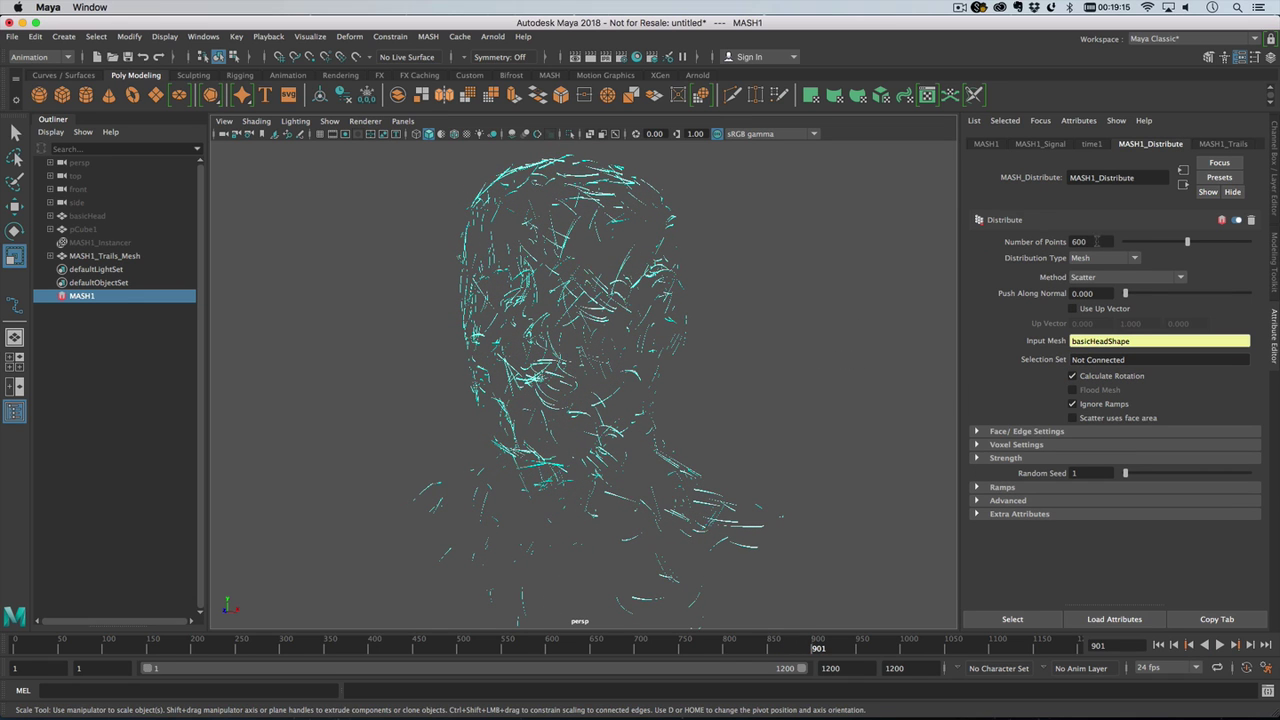
pyautogui.click(1097, 241)
pyautogui.write('100')
pyautogui.press('Return')
# Step: Set the Trails node's Max Trails to 100 and replay the animation from the first frame
pyautogui.click(1223, 143)
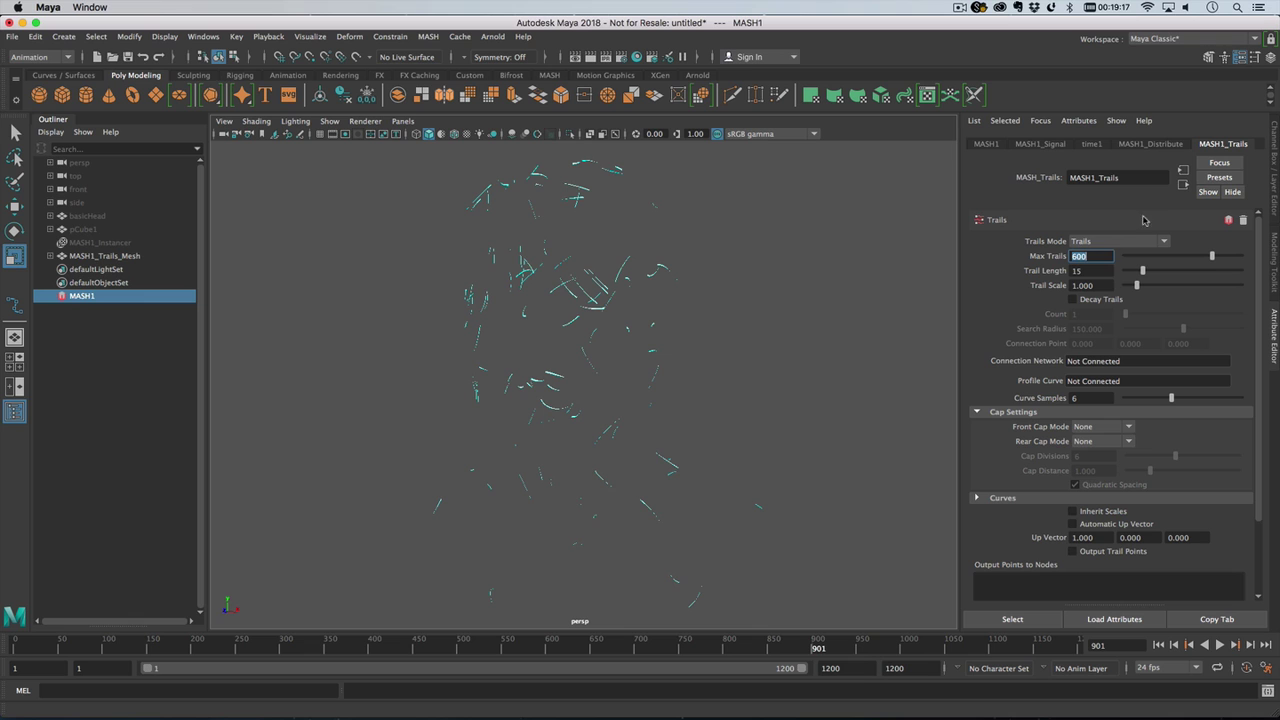
pyautogui.click(1068, 256)
pyautogui.write('100')
pyautogui.press('Return')
pyautogui.click(1159, 645)
pyautogui.click(1219, 645)
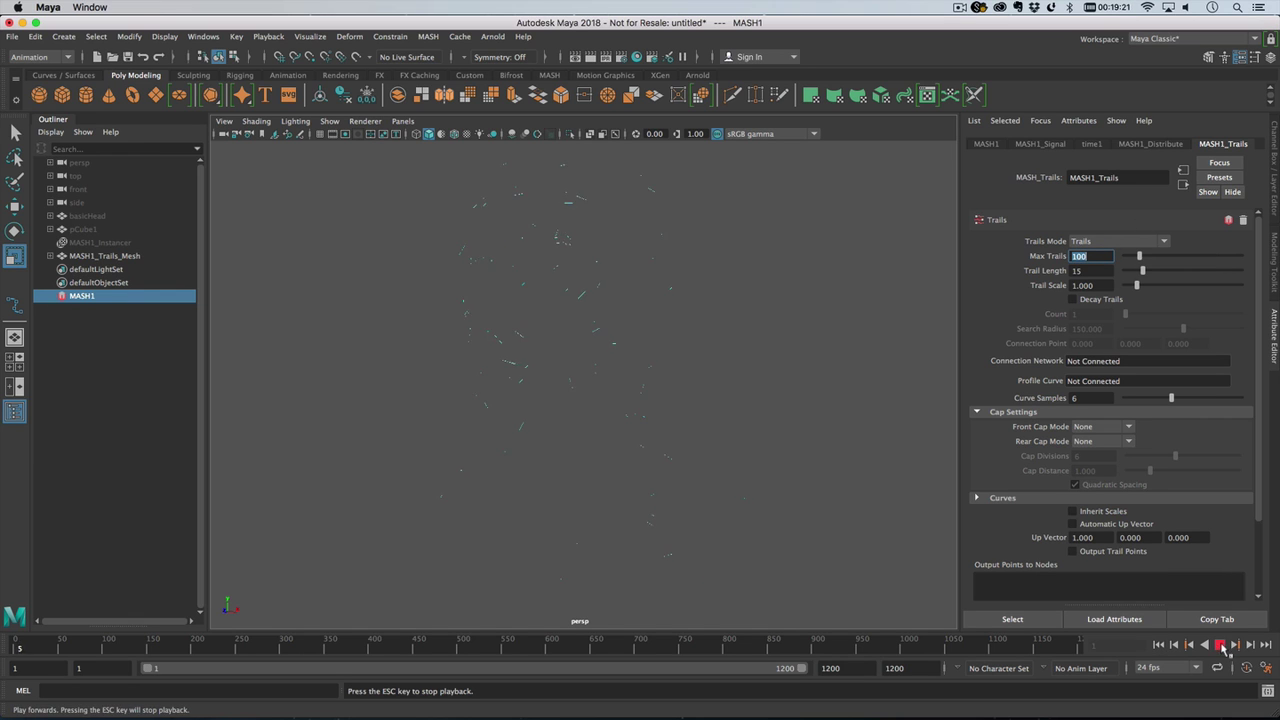
# Step: Stop the playback, raise the Trails node's Max Trails to 1000 and restart the animation from the first frame
pyautogui.press('Escape')
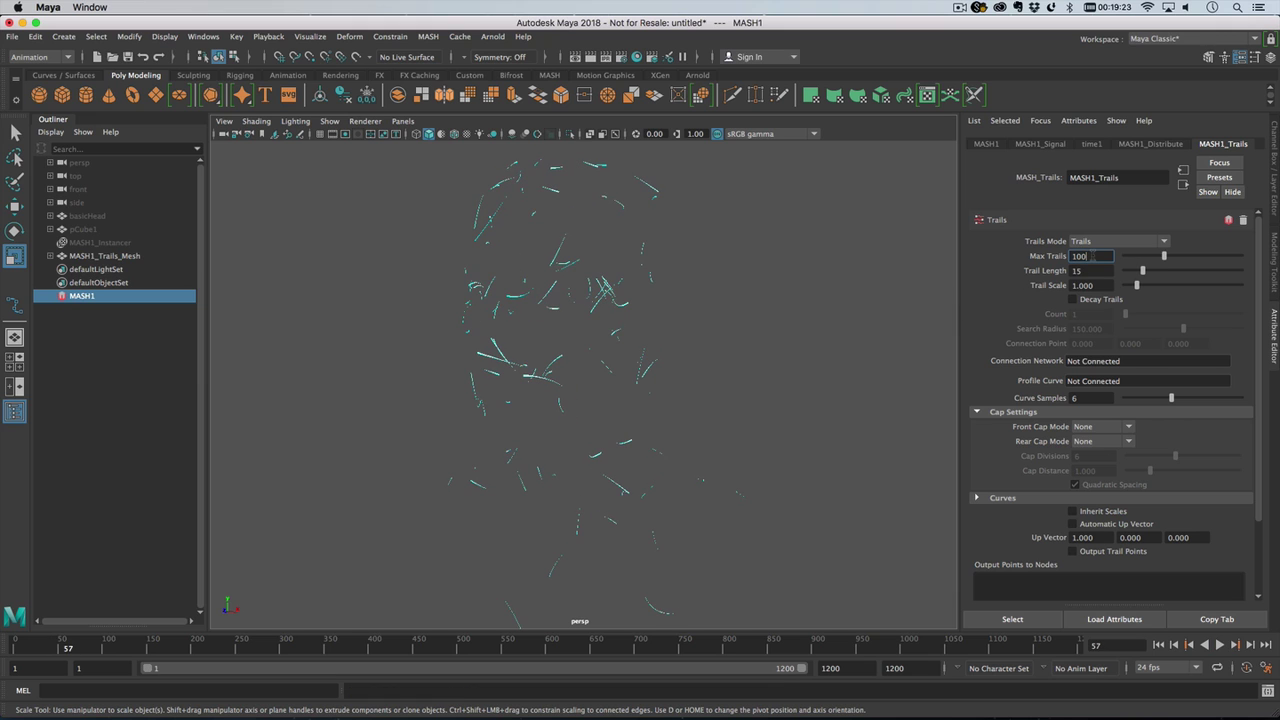
pyautogui.write('0')
pyautogui.press('Return')
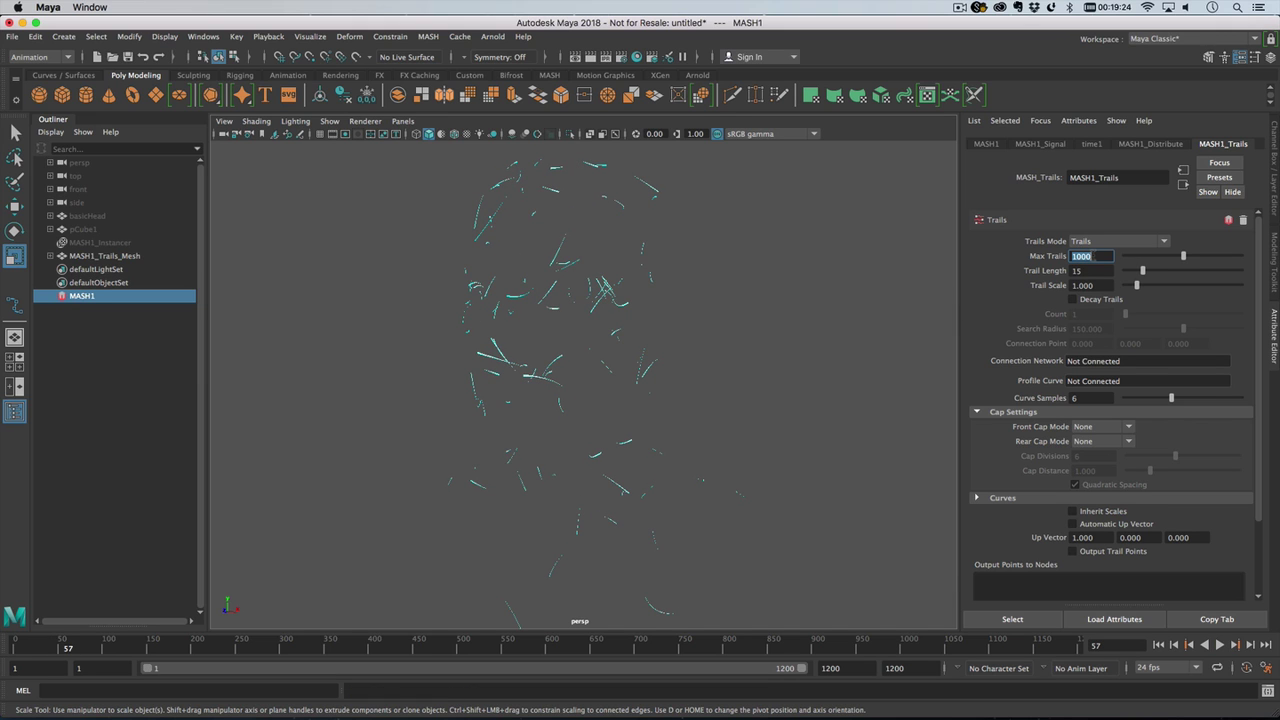
pyautogui.click(1159, 645)
pyautogui.click(1219, 645)
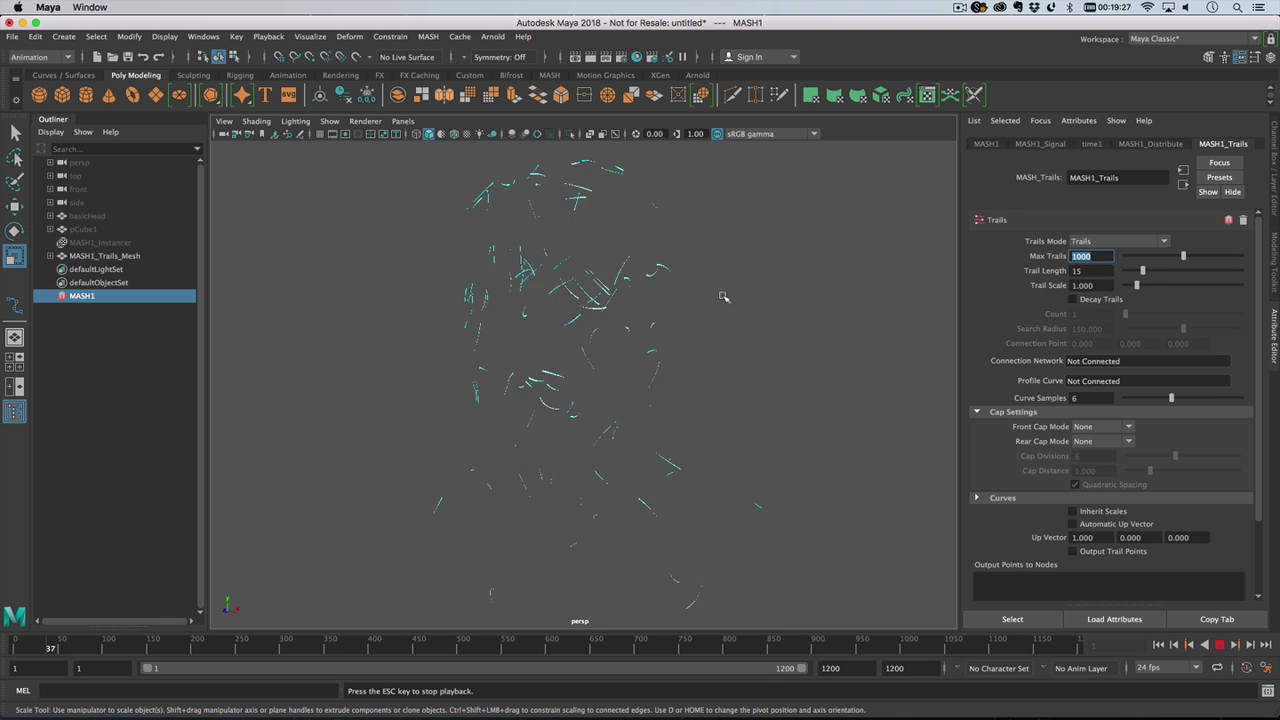
# Step: Set the Distribute node's Number of Points to 1000 and view the denser trails from another angle
pyautogui.click(1149, 144)
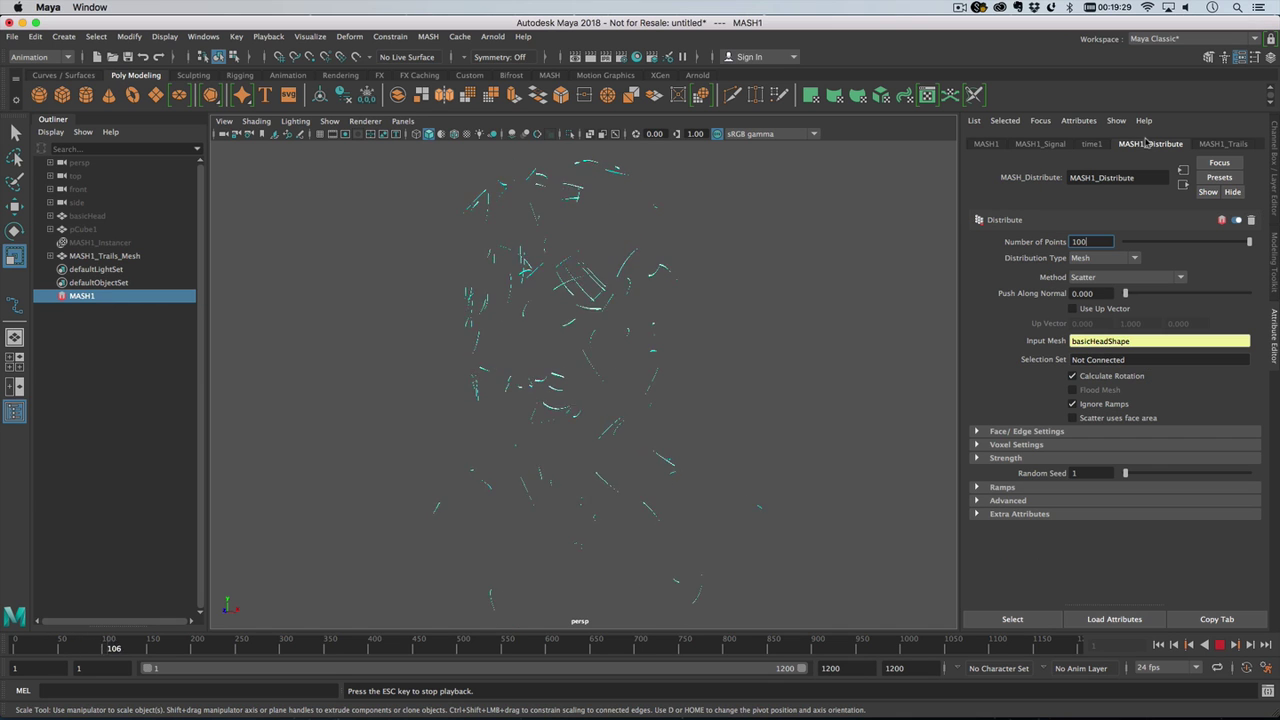
pyautogui.click(1095, 237)
pyautogui.write('0')
pyautogui.press('Return')
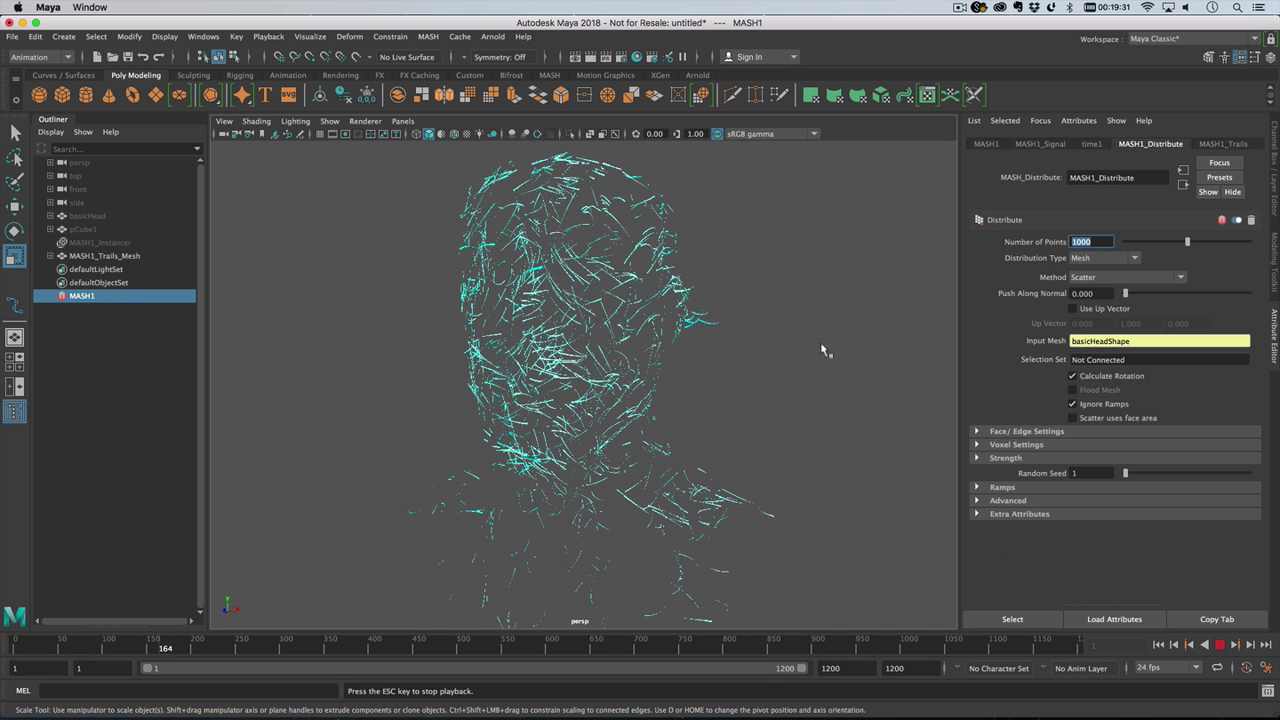
pyautogui.keyDown('alt'); pyautogui.moveTo(616, 354); pyautogui.dragTo(763, 343); pyautogui.keyUp('alt')
pyautogui.press('r')
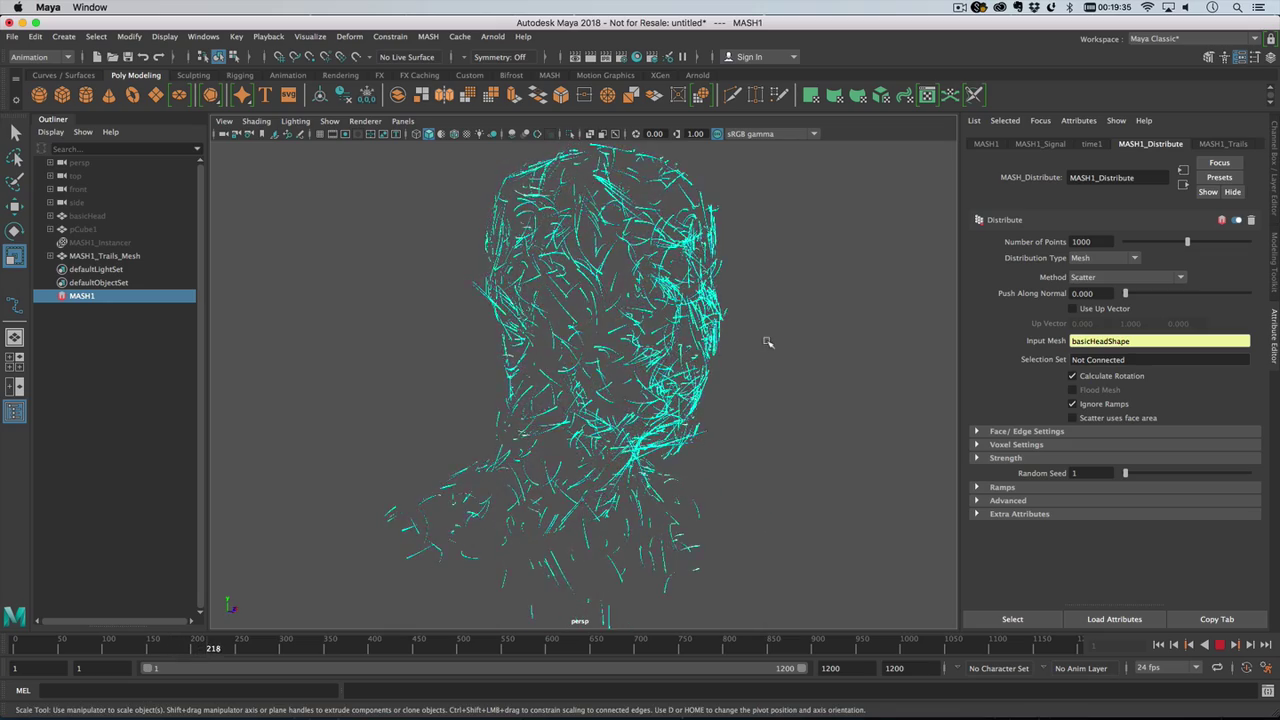
# Step: Switch the viewport background to black and examine the moving trails around the head
pyautogui.hotkey('alt', 'b')
pyautogui.hotkey('alt', 'b')
pyautogui.hotkey('alt', 'b')
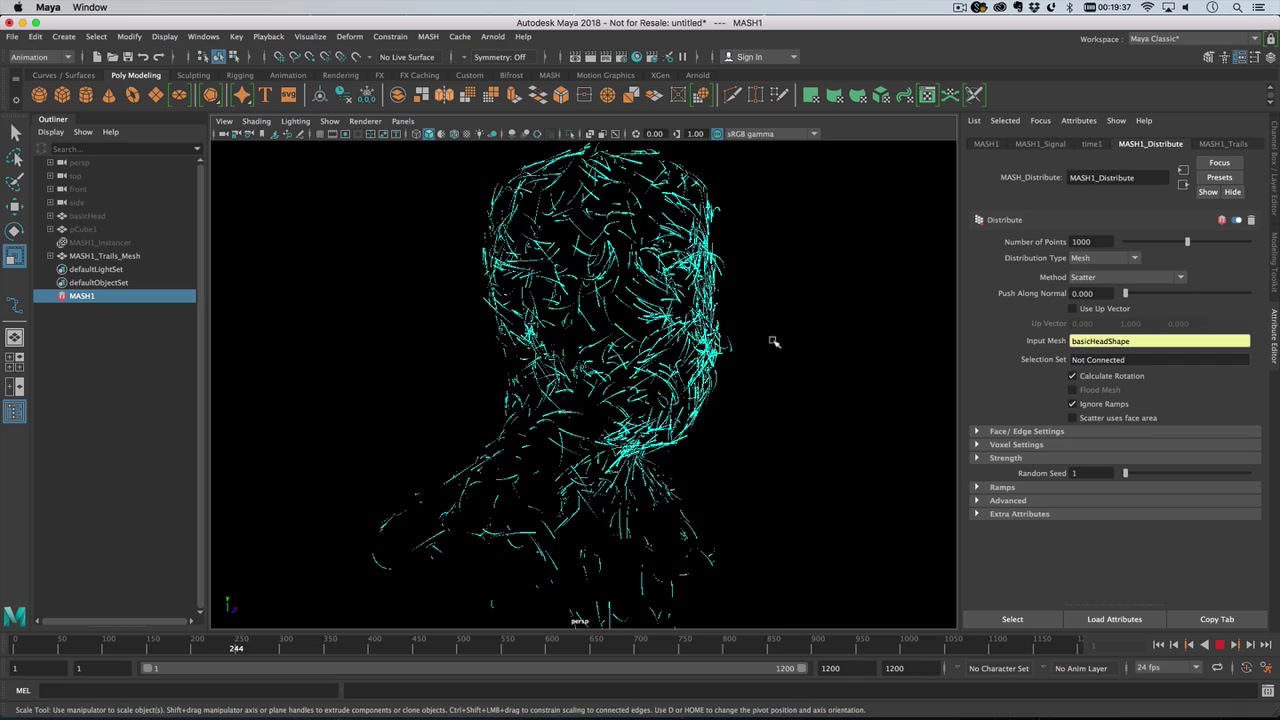
pyautogui.keyDown('alt'); pyautogui.moveTo(800, 343); pyautogui.dragTo(631, 347); pyautogui.keyUp('alt')
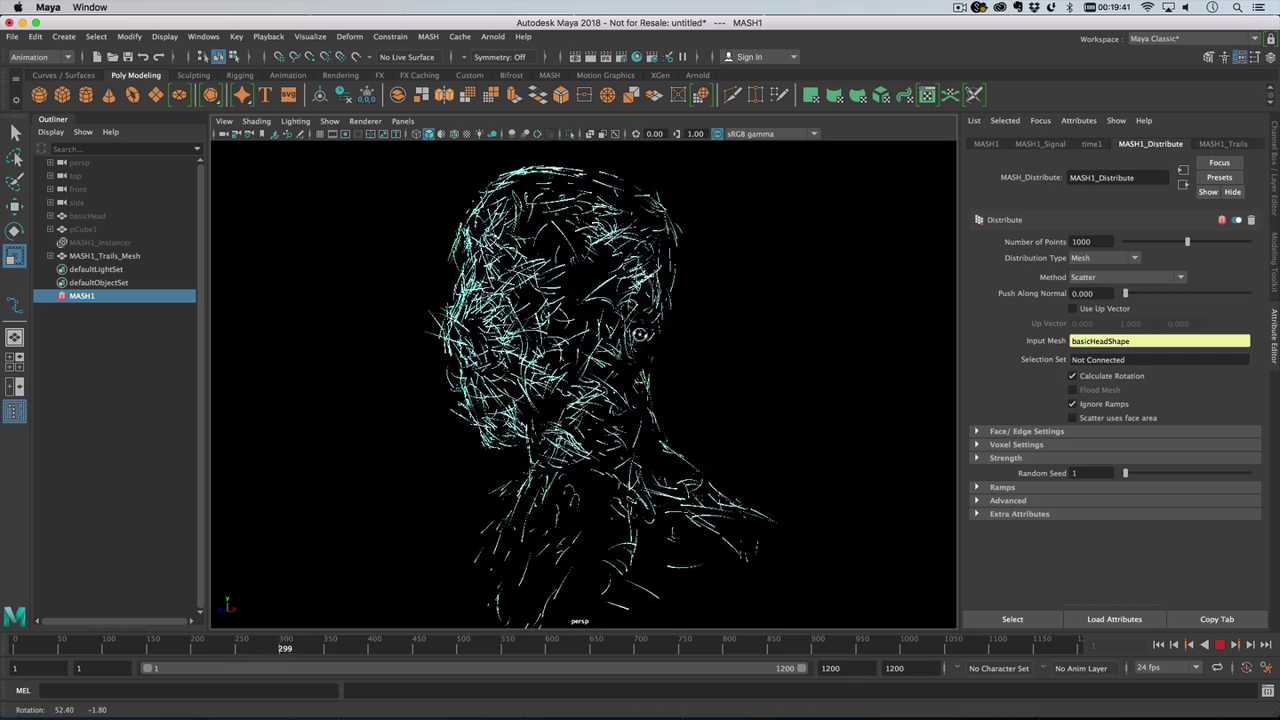
pyautogui.keyDown('alt'); pyautogui.moveTo(579, 335); pyautogui.dragTo(694, 340); pyautogui.keyUp('alt')
pyautogui.keyDown('alt'); pyautogui.moveTo(694, 340); pyautogui.dragTo(672, 338, button='right'); pyautogui.keyUp('alt')
pyautogui.keyDown('alt'); pyautogui.moveTo(672, 337); pyautogui.dragTo(743, 335); pyautogui.keyUp('alt')
pyautogui.keyDown('alt'); pyautogui.moveTo(748, 336); pyautogui.dragTo(780, 346, button='right'); pyautogui.keyUp('alt')
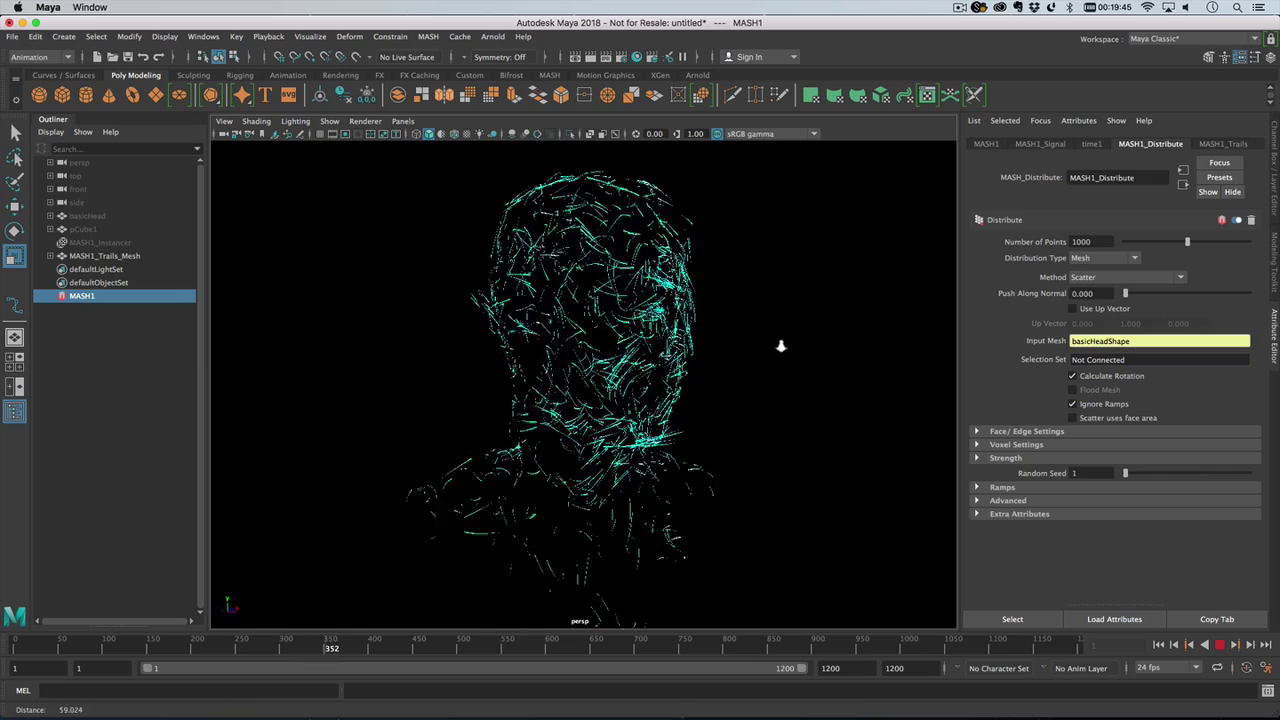
pyautogui.keyDown('alt'); pyautogui.moveTo(772, 348); pyautogui.dragTo(704, 344); pyautogui.keyUp('alt')
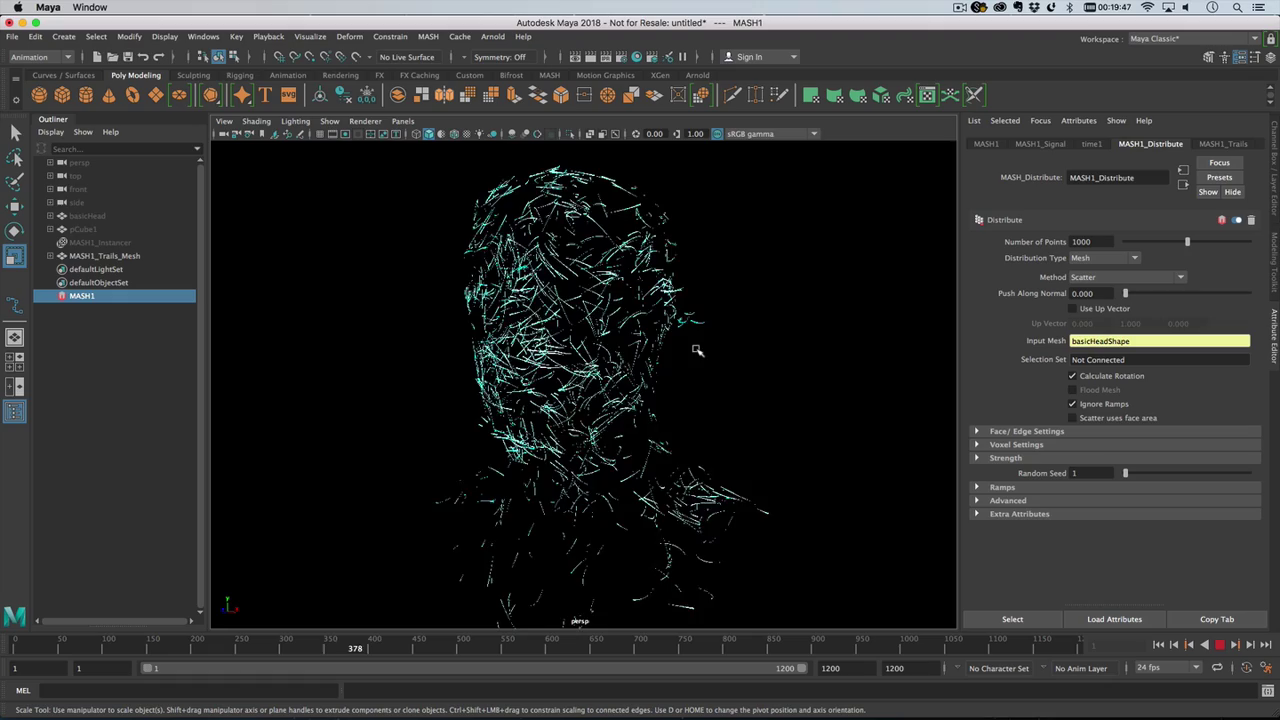
# Step: Set the Signal node's Transformation Space to World and examine the trail direction around the head
pyautogui.click(1043, 144)
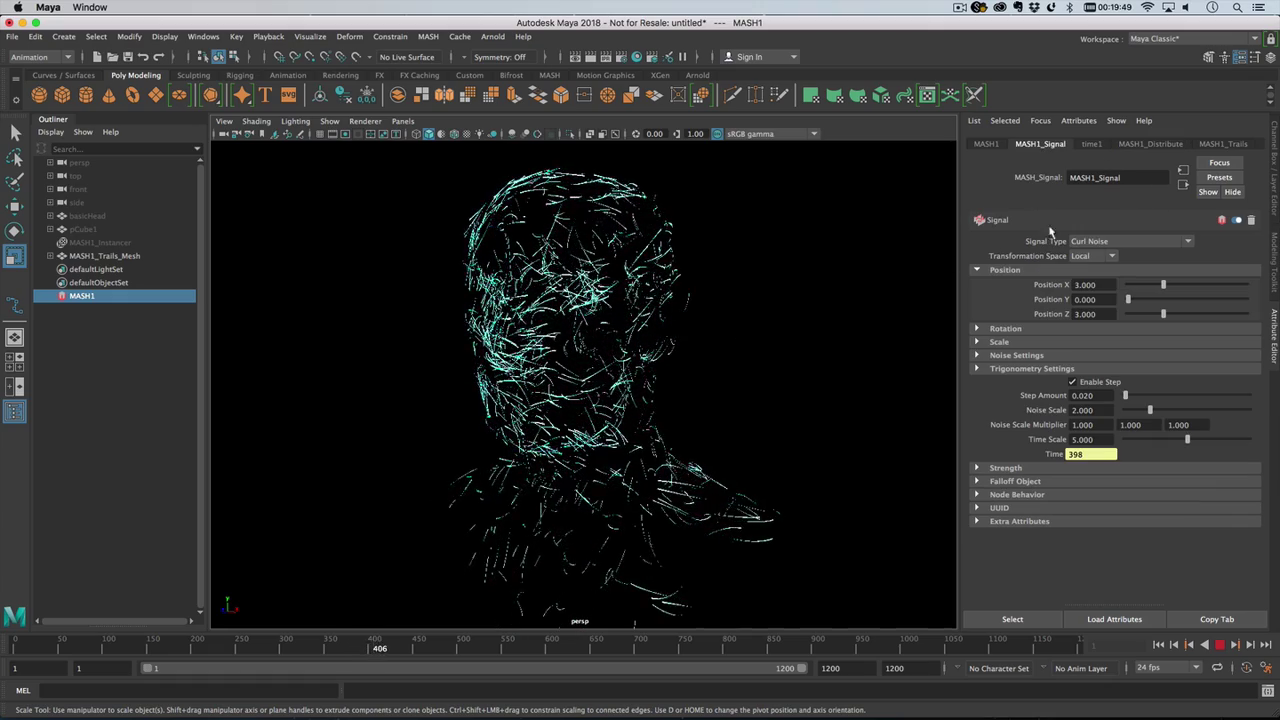
pyautogui.click(1090, 256)
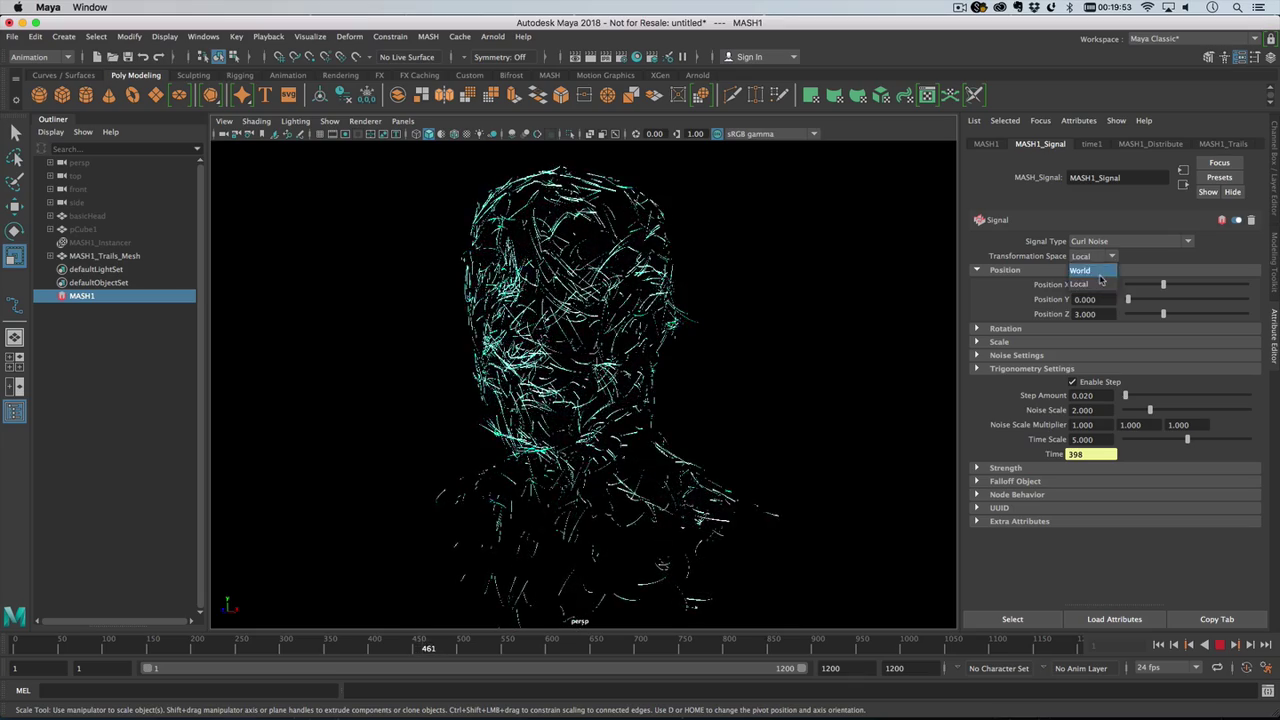
pyautogui.click(1085, 275)
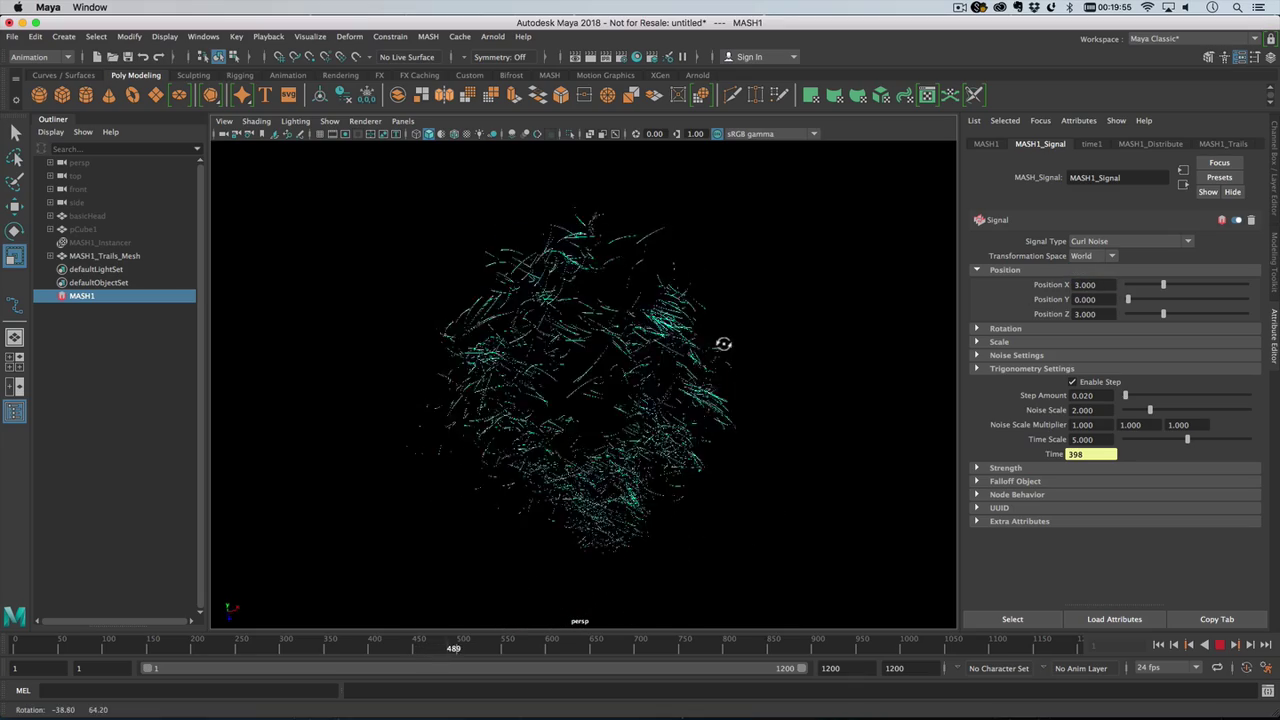
pyautogui.keyDown('alt'); pyautogui.moveTo(723, 344); pyautogui.dragTo(735, 344); pyautogui.keyUp('alt')
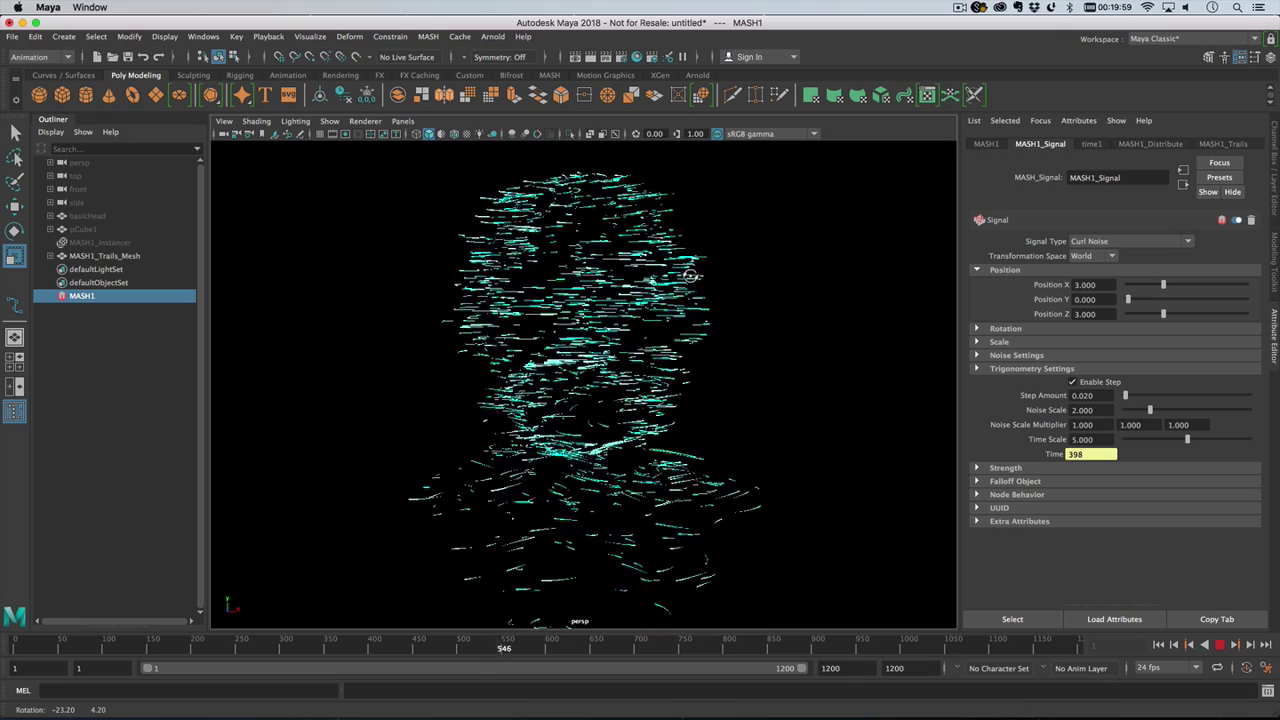
pyautogui.keyDown('alt'); pyautogui.moveTo(690, 276); pyautogui.dragTo(650, 272, button='right'); pyautogui.keyUp('alt')
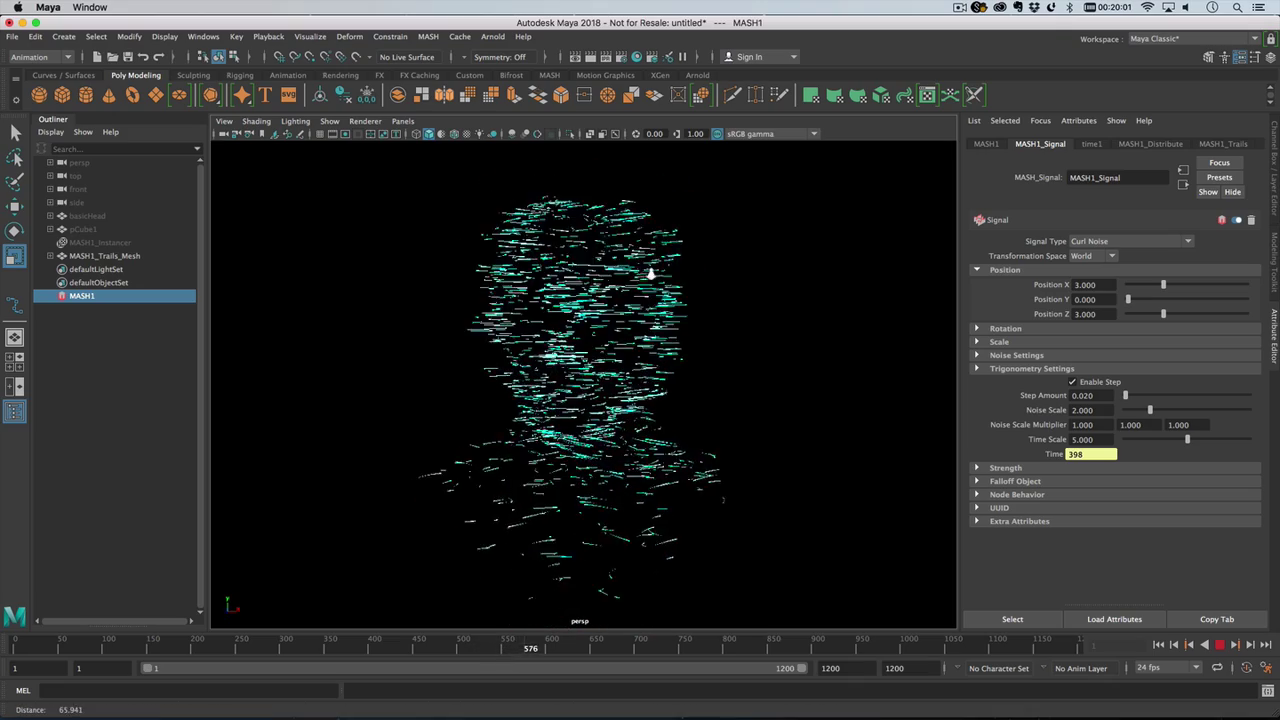